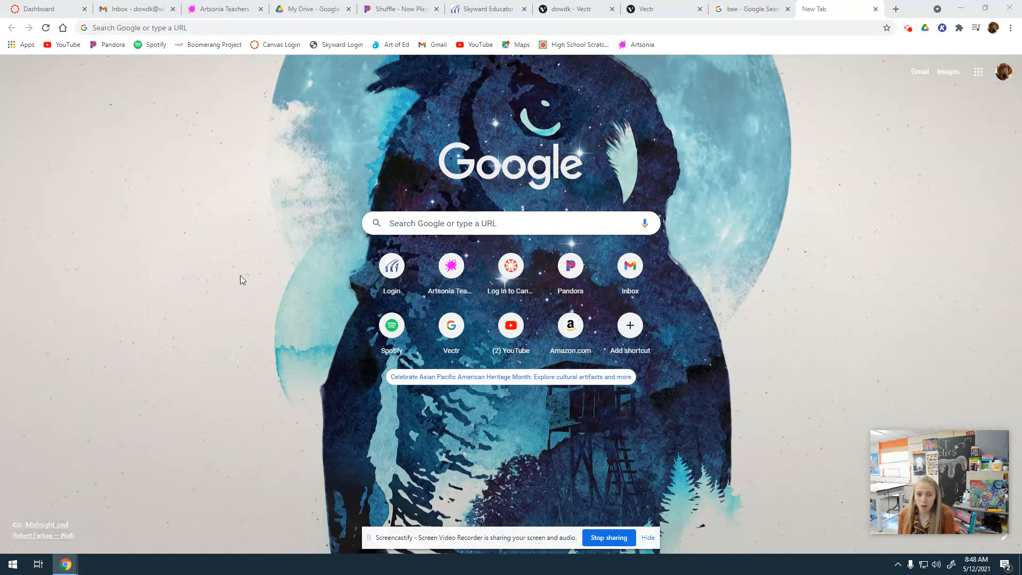
- Open the vectr.com website
{"action": "left_click", "coordinate": [202, 26]}
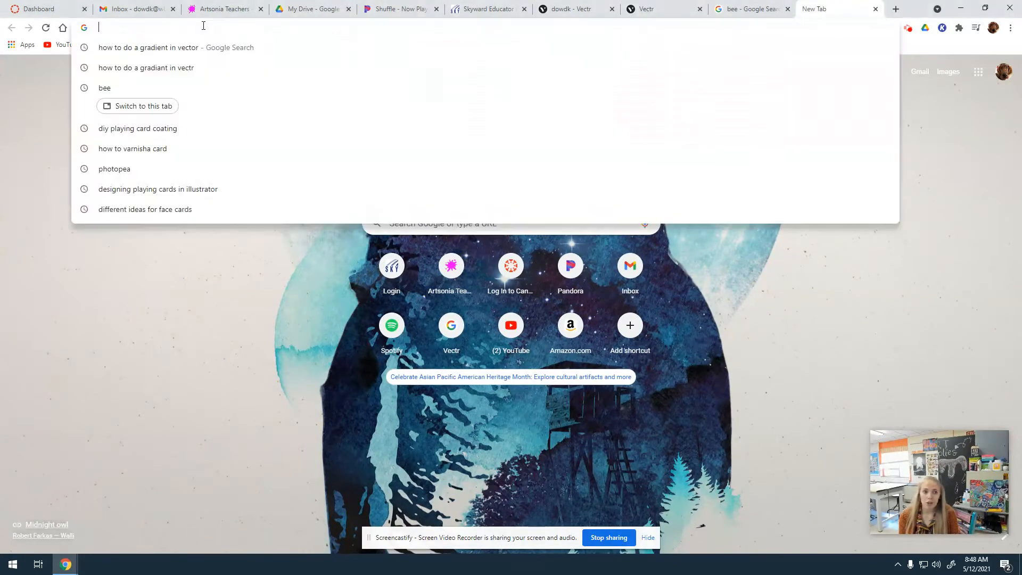
{"action": "left_click", "coordinate": [444, 227]}
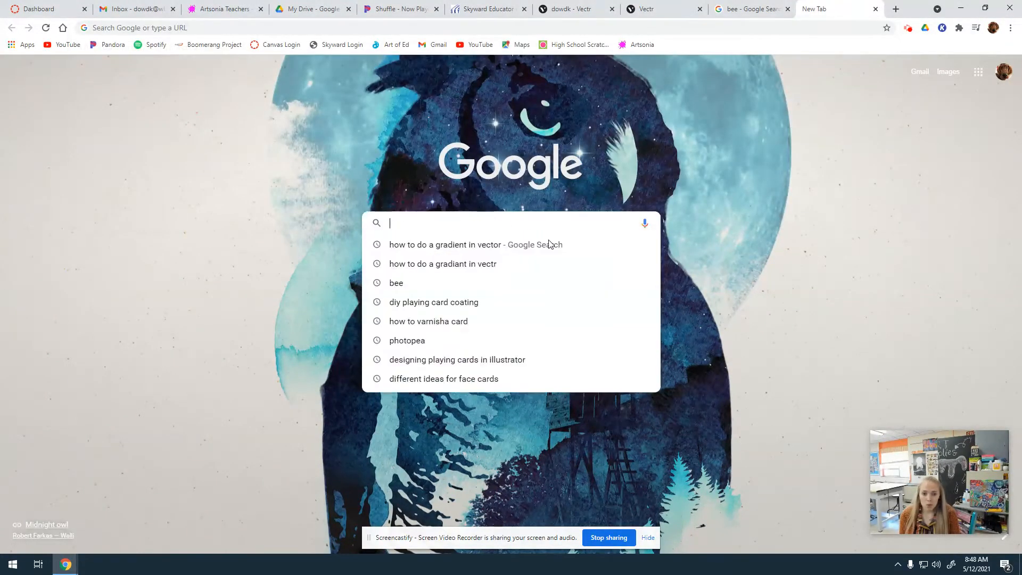
{"action": "type", "text": "vect"}
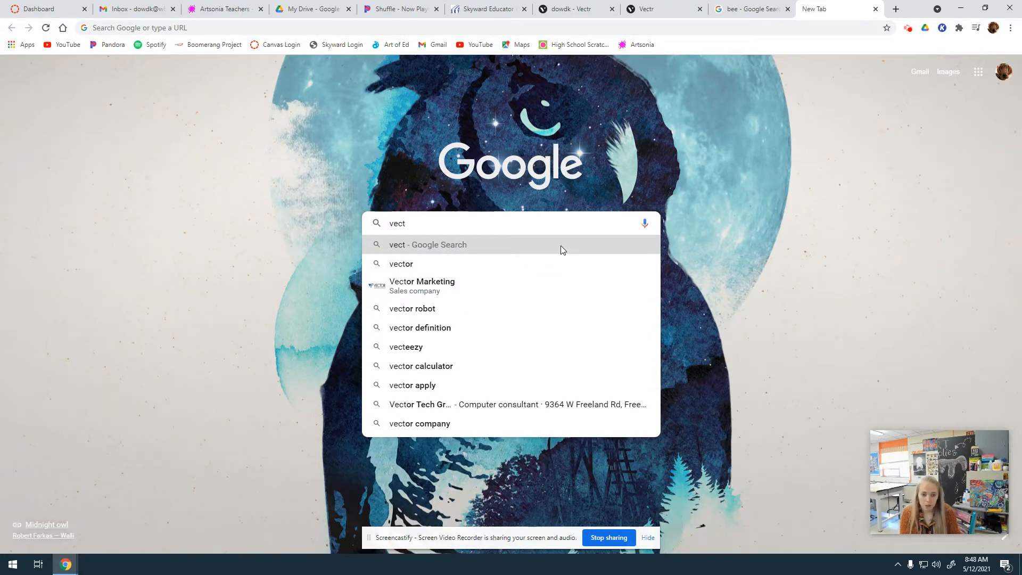
{"action": "type", "text": "r.com"}
{"action": "key", "text": "Return"}
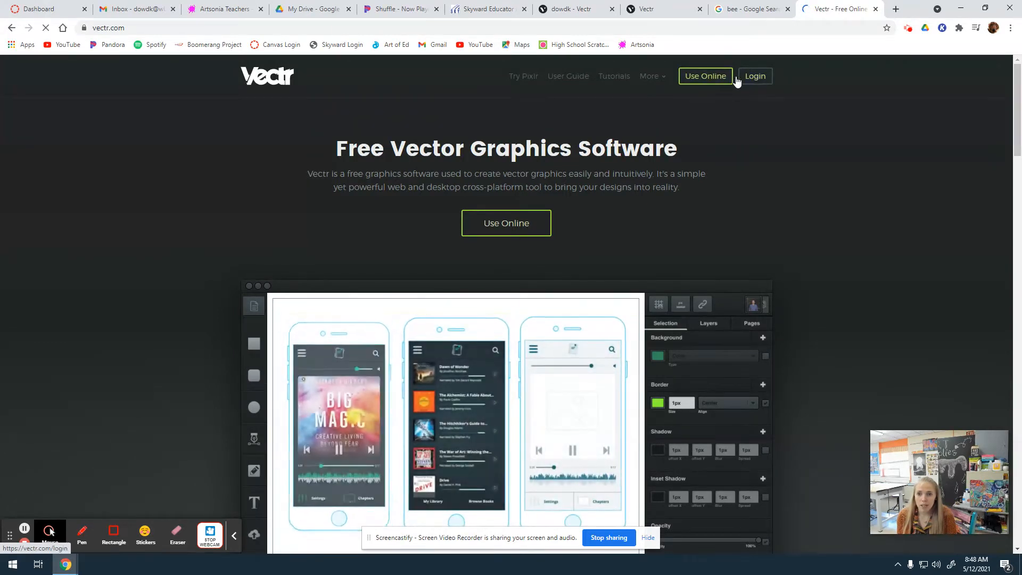
- Log in to Vectr with the school Google account and create a new file
{"action": "left_click", "coordinate": [755, 77]}
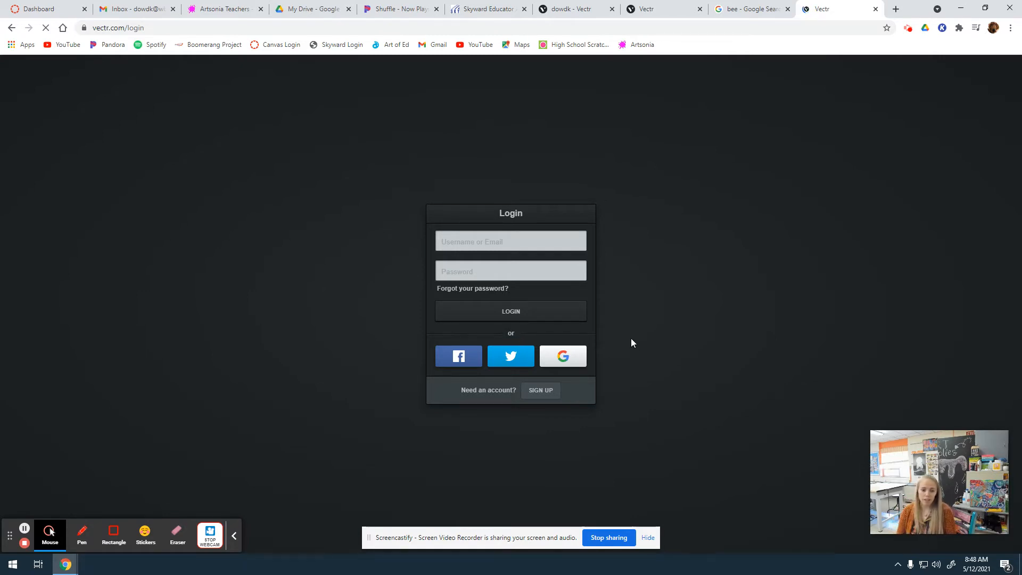
{"action": "left_click", "coordinate": [562, 358]}
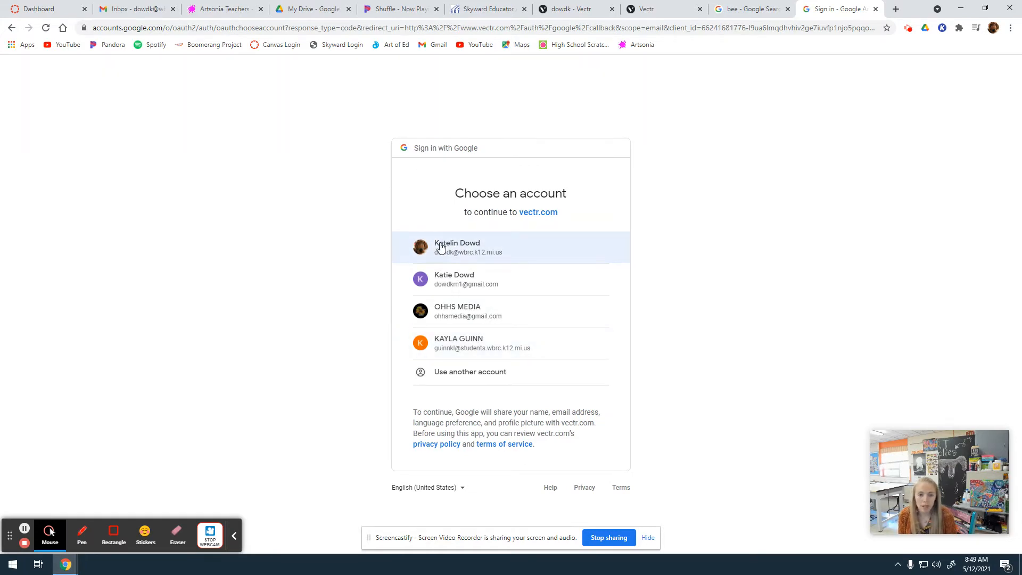
{"action": "left_click", "coordinate": [439, 245]}
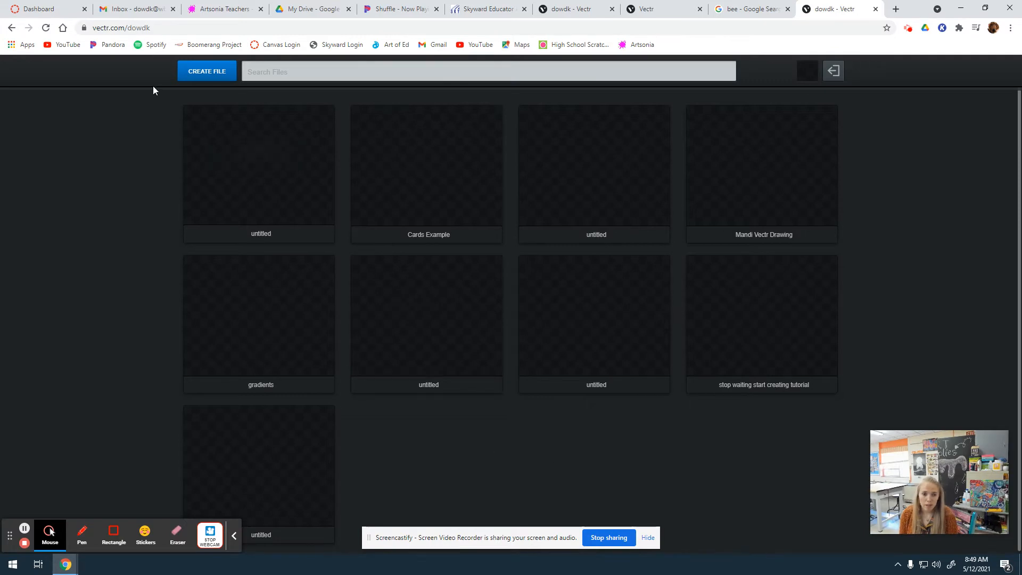
{"action": "left_click", "coordinate": [202, 72]}
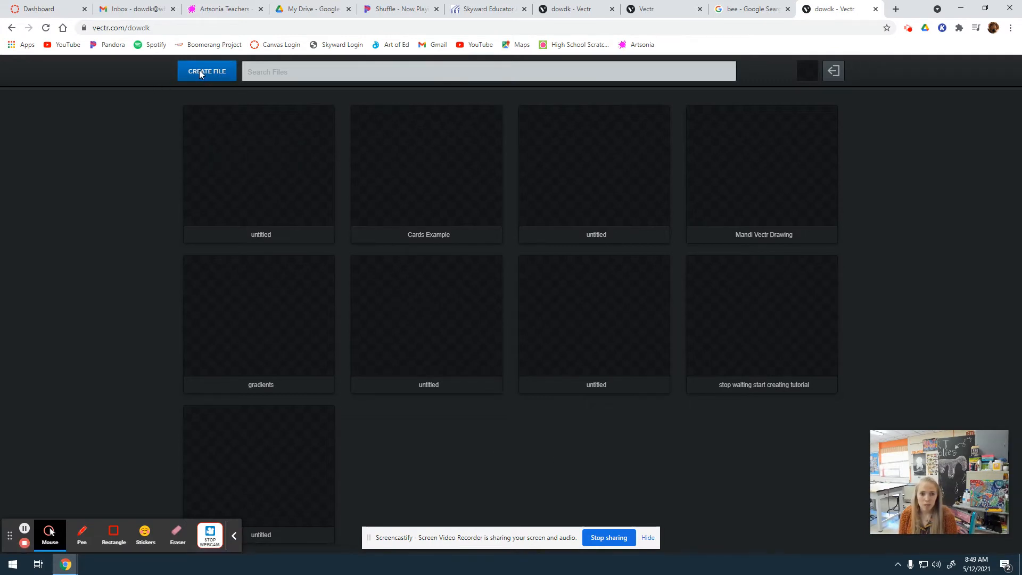
{"action": "left_click", "coordinate": [209, 74]}
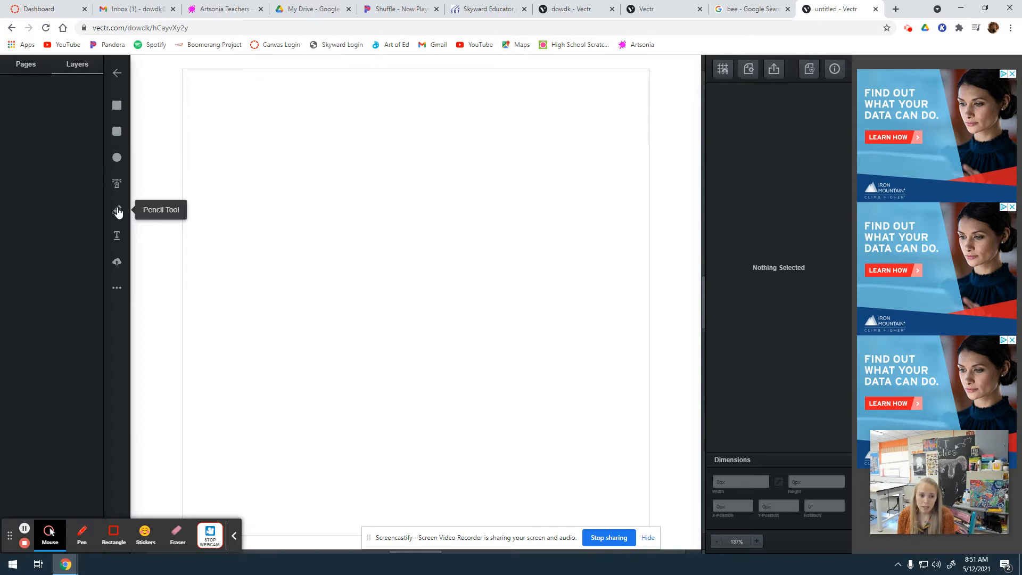
- Draw a rectangle about 221 by 272 px in the upper part of the blank page
{"action": "left_click", "coordinate": [117, 291]}
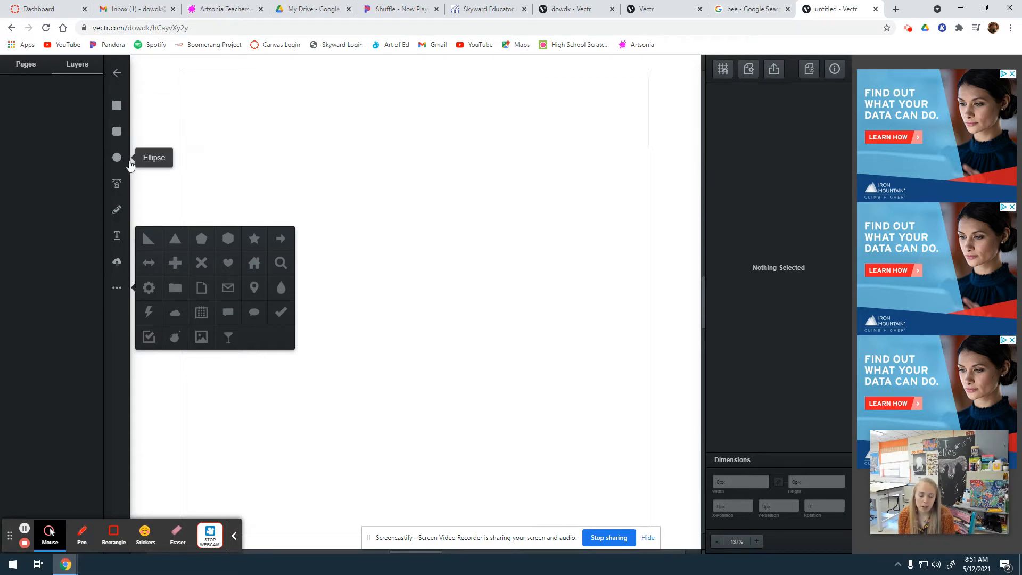
{"action": "left_click", "coordinate": [117, 287]}
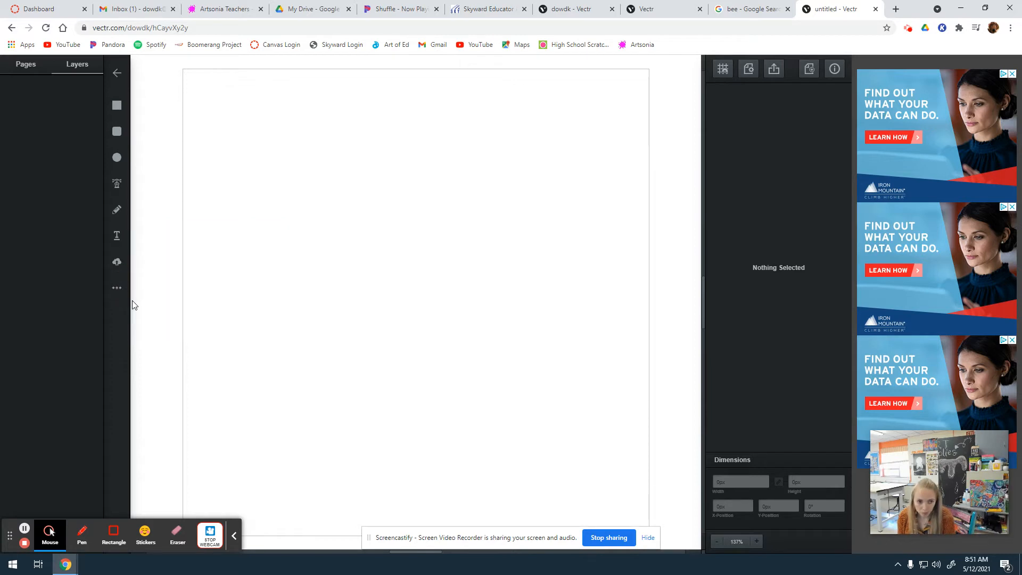
{"action": "left_click", "coordinate": [117, 108]}
{"action": "left_click_drag", "start_coordinate": [213, 113], "coordinate": [374, 311]}
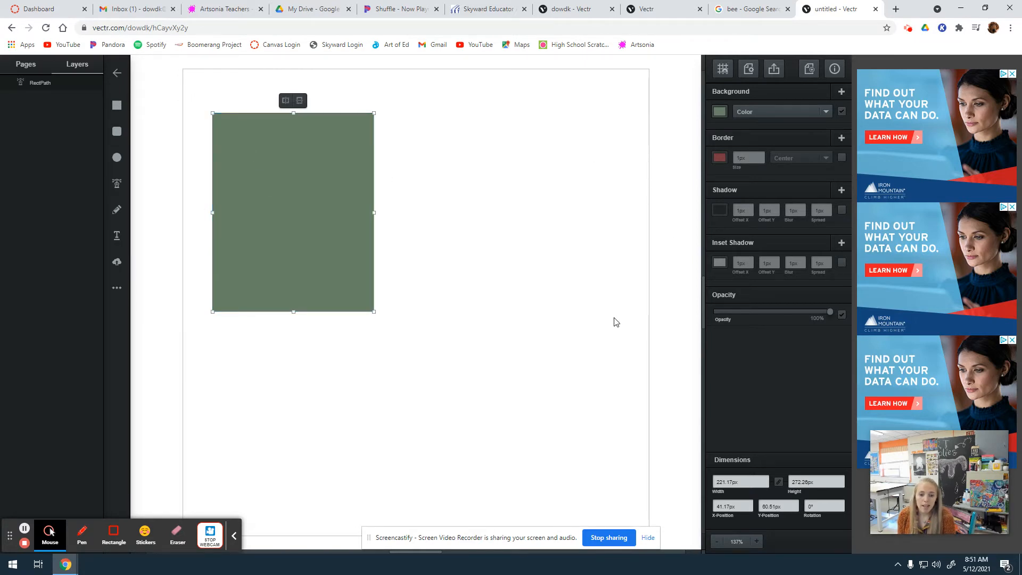
- Move the rectangle partly past the page's corner, then back fully onto the page at about X 49, Y 80 px
{"action": "left_click", "coordinate": [330, 217]}
{"action": "left_click_drag", "start_coordinate": [331, 217], "coordinate": [262, 216]}
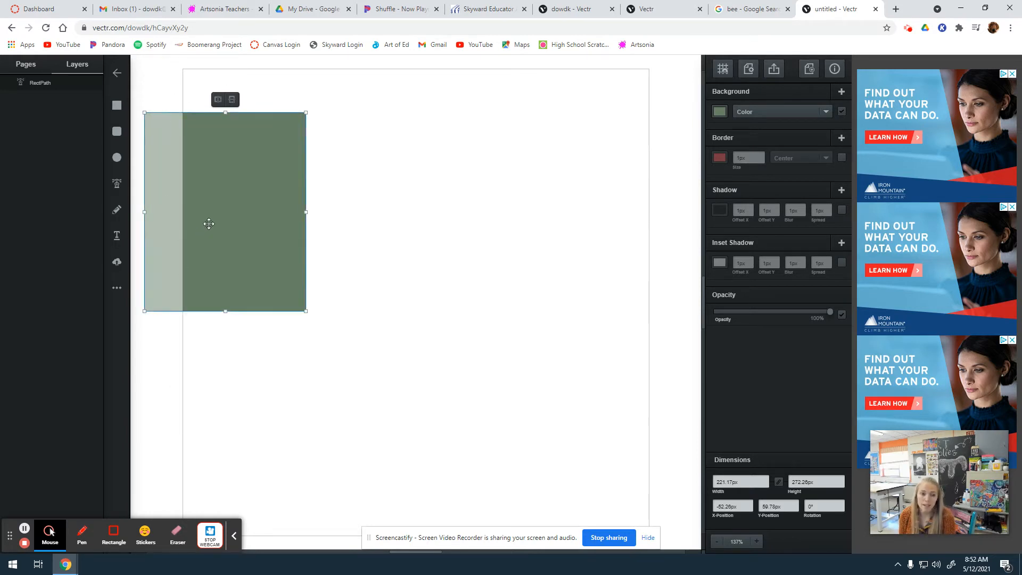
{"action": "left_click_drag", "start_coordinate": [210, 222], "coordinate": [208, 165]}
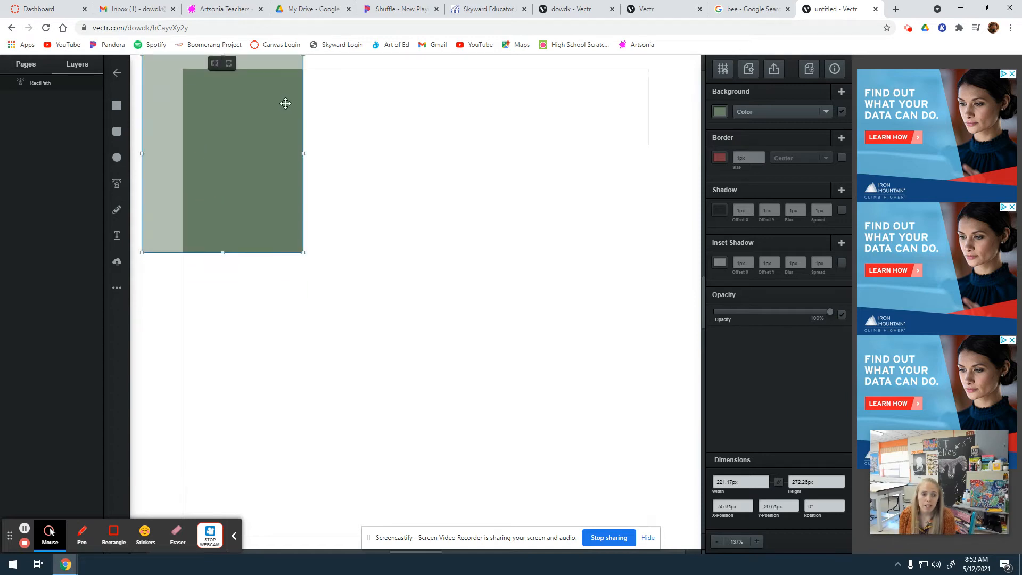
{"action": "scroll", "coordinate": [376, 298], "scroll_direction": "up", "scroll_amount": 2}
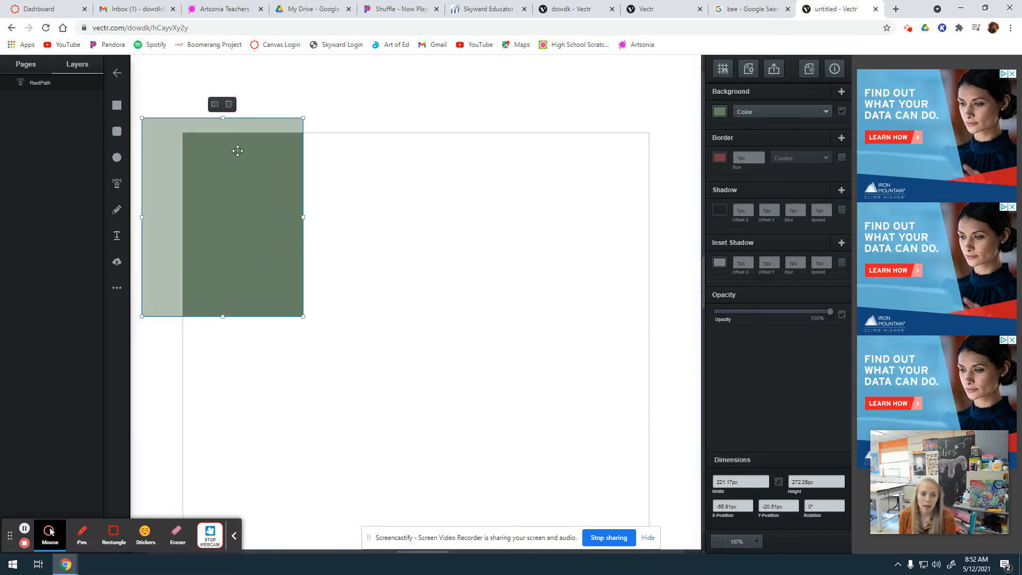
{"action": "mouse_move", "coordinate": [248, 183]}
{"action": "left_mouse_down"}
{"action": "mouse_move", "coordinate": [285, 178]}
{"action": "mouse_move", "coordinate": [217, 160]}
{"action": "mouse_move", "coordinate": [253, 173]}
{"action": "left_mouse_up"}
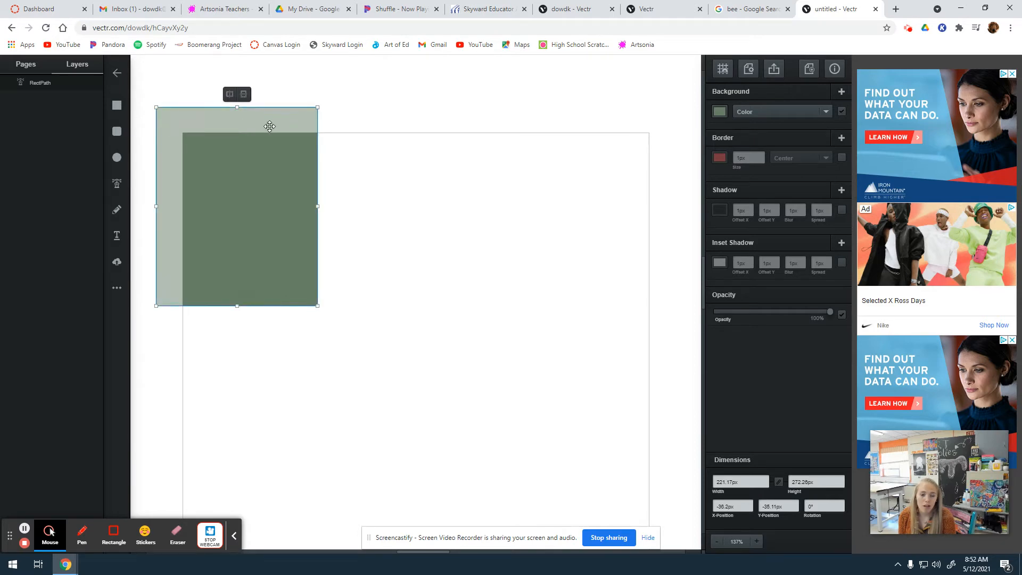
{"action": "left_click_drag", "start_coordinate": [260, 208], "coordinate": [325, 301]}
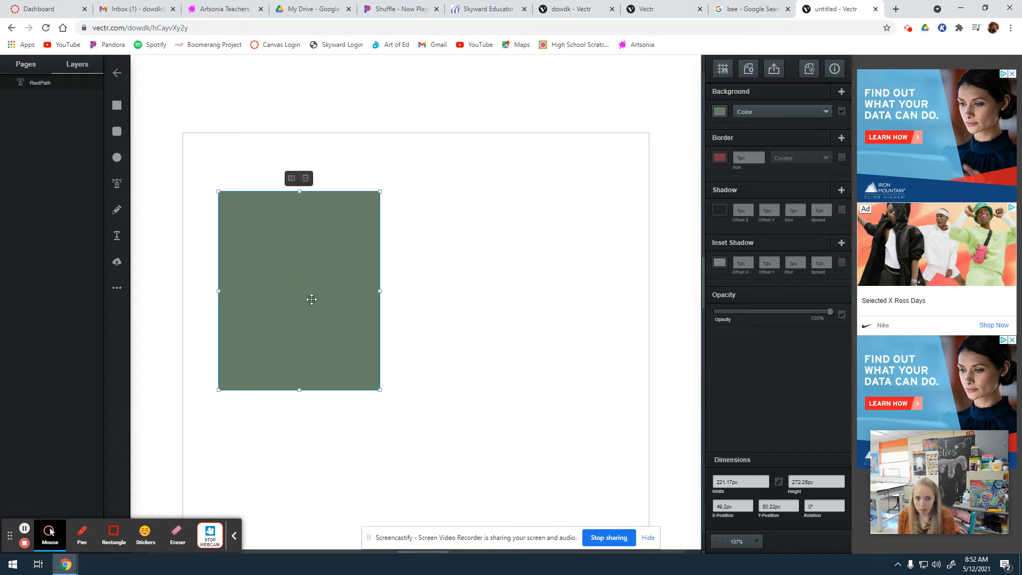
- Recolour the rectangle's solid background to dark blue
{"action": "left_click", "coordinate": [776, 112]}
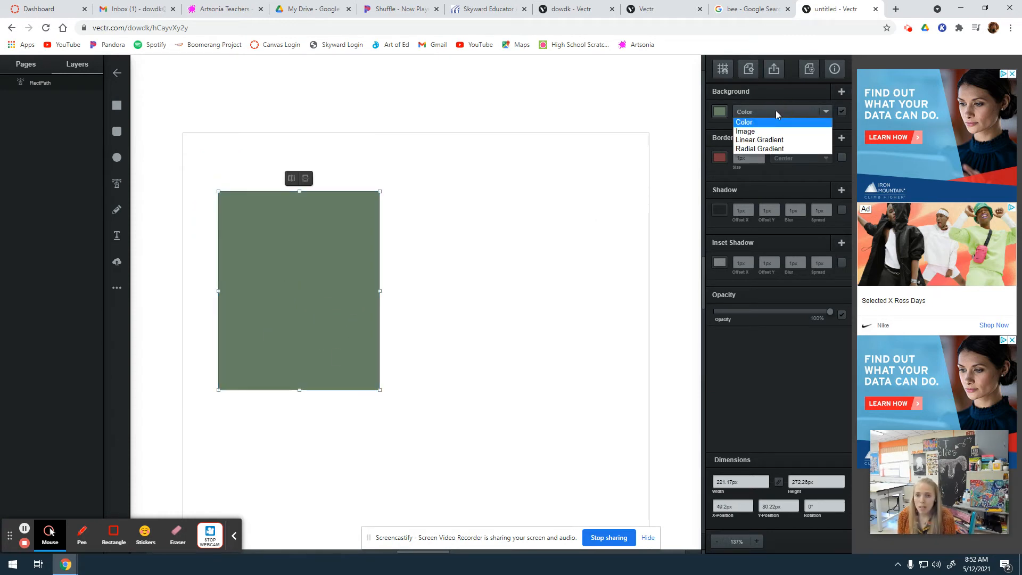
{"action": "left_click", "coordinate": [720, 112]}
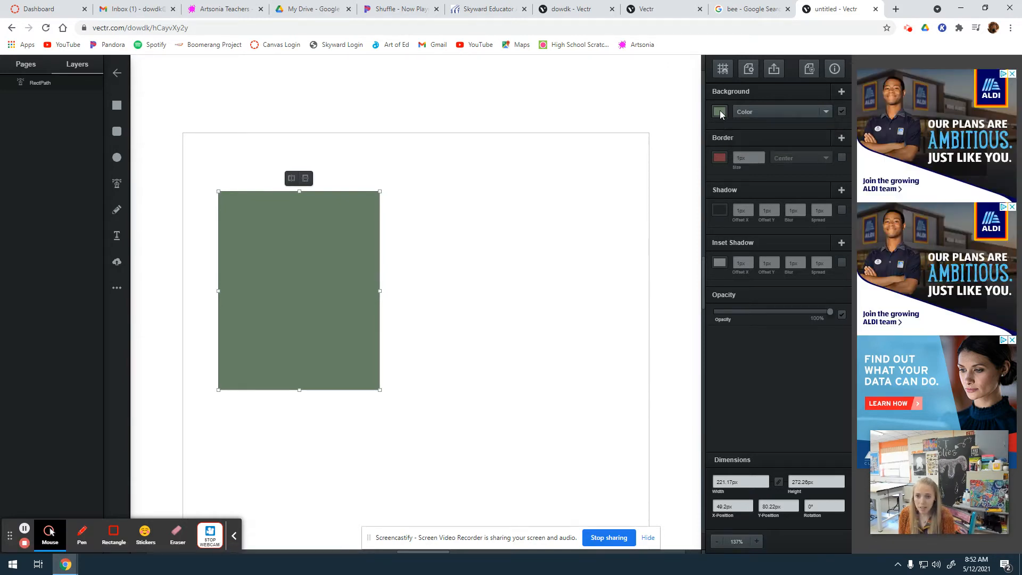
{"action": "left_click", "coordinate": [720, 113]}
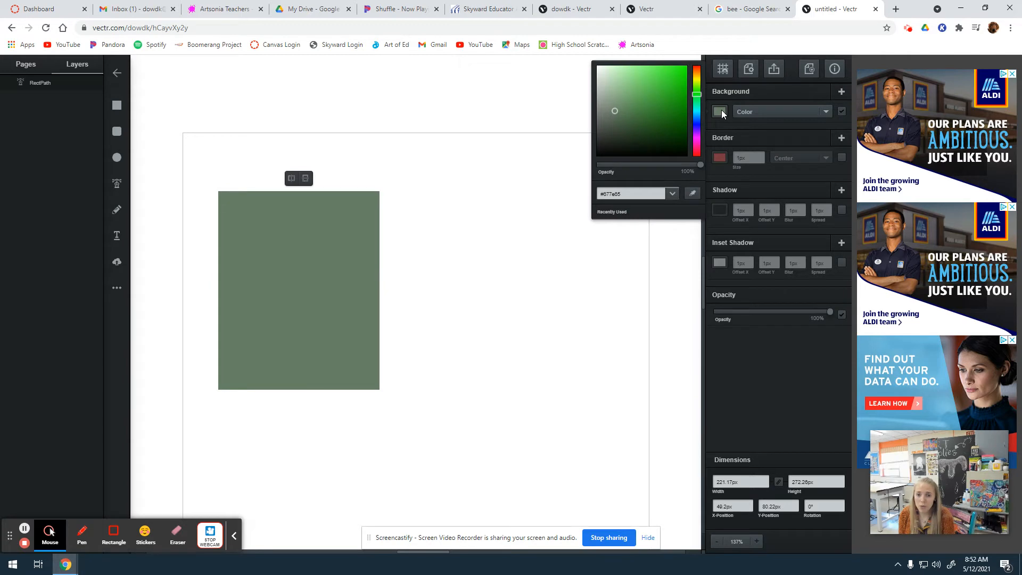
{"action": "left_click_drag", "start_coordinate": [611, 103], "coordinate": [699, 133]}
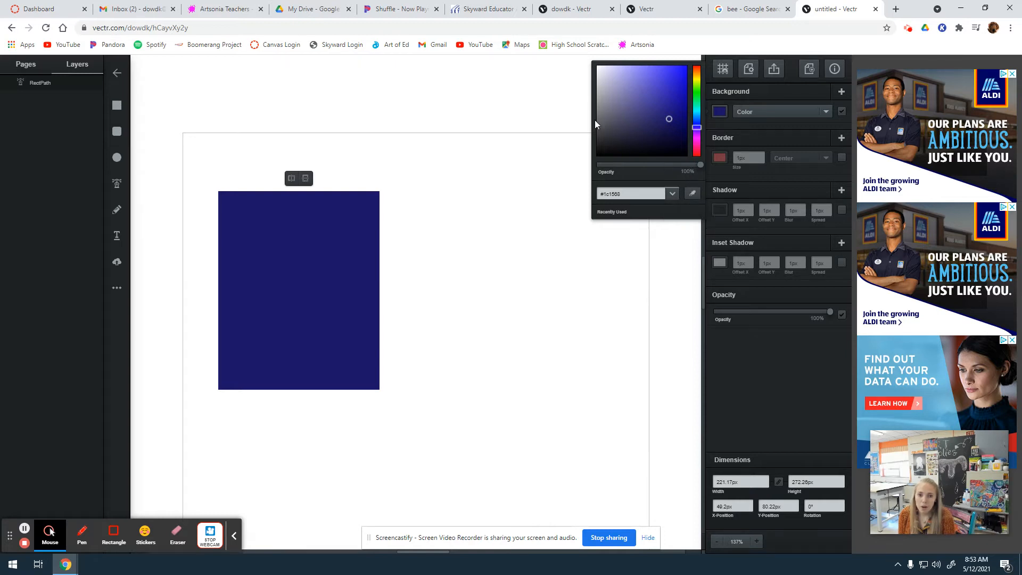
- Change the rectangle's background type to Linear Gradient and open the gradient's colours for editing
{"action": "left_click", "coordinate": [771, 112]}
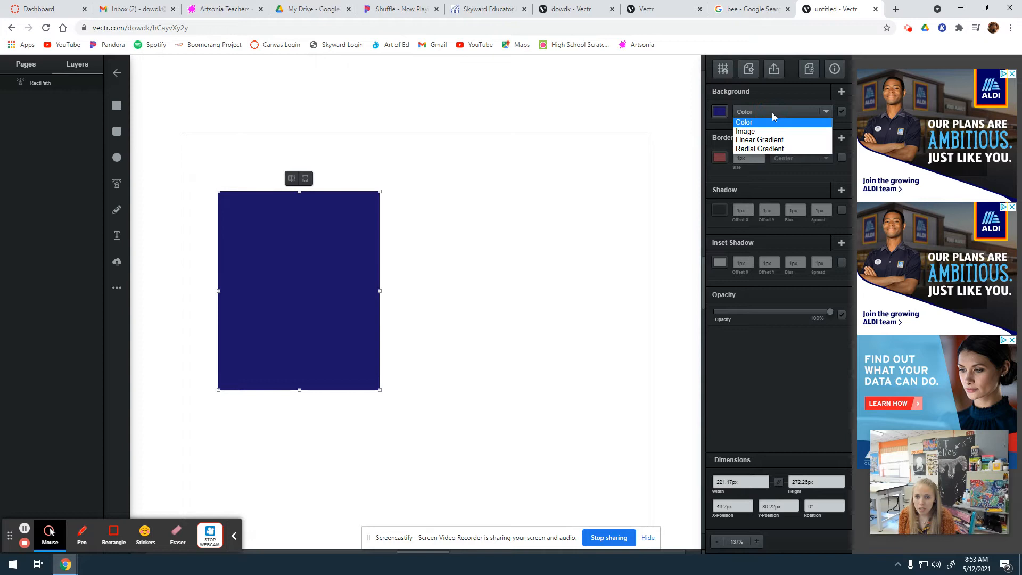
{"action": "left_click", "coordinate": [770, 140]}
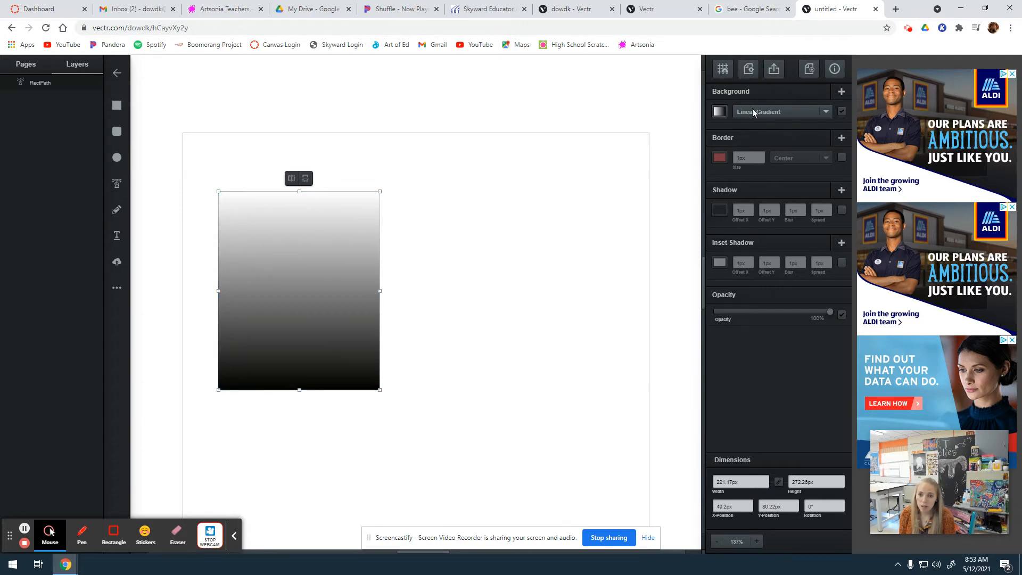
{"action": "left_click", "coordinate": [719, 112]}
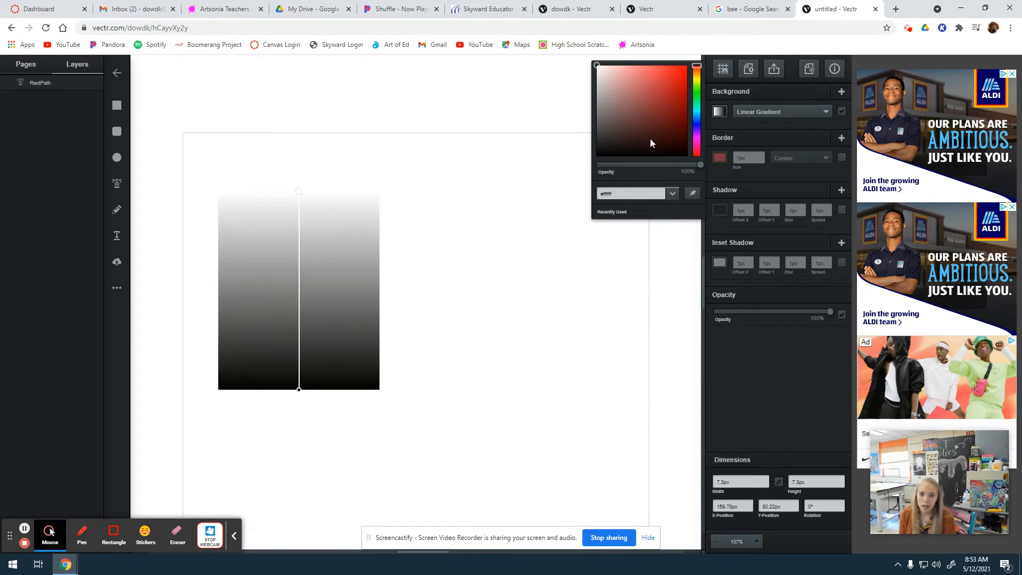
- Try several reds on the gradient's upper stop and settle on light pink #edb3b3
{"action": "left_click", "coordinate": [669, 77]}
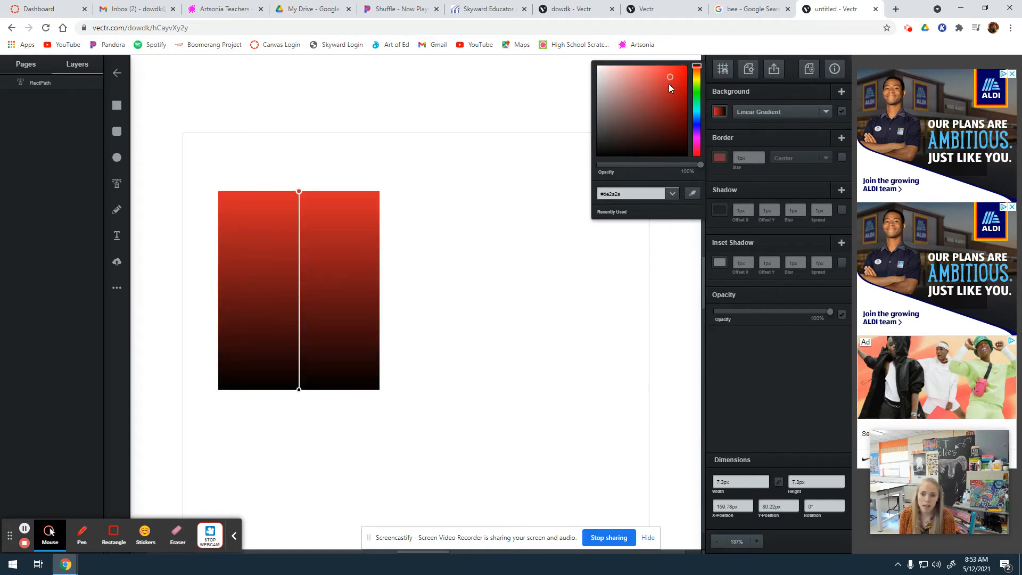
{"action": "left_click", "coordinate": [665, 96]}
{"action": "left_click", "coordinate": [669, 126]}
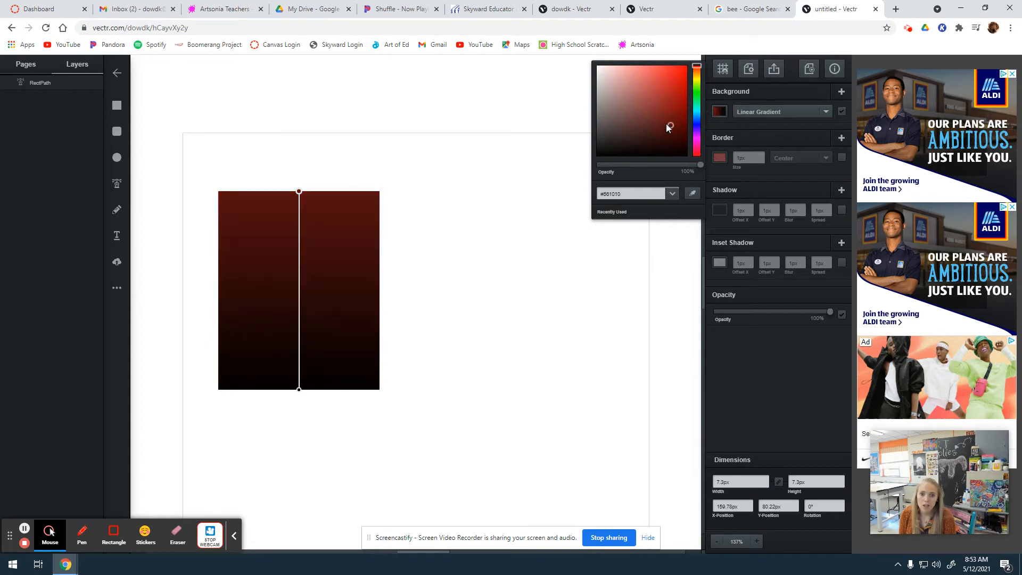
{"action": "left_click", "coordinate": [621, 78]}
{"action": "left_click", "coordinate": [648, 69]}
{"action": "left_click", "coordinate": [619, 72]}
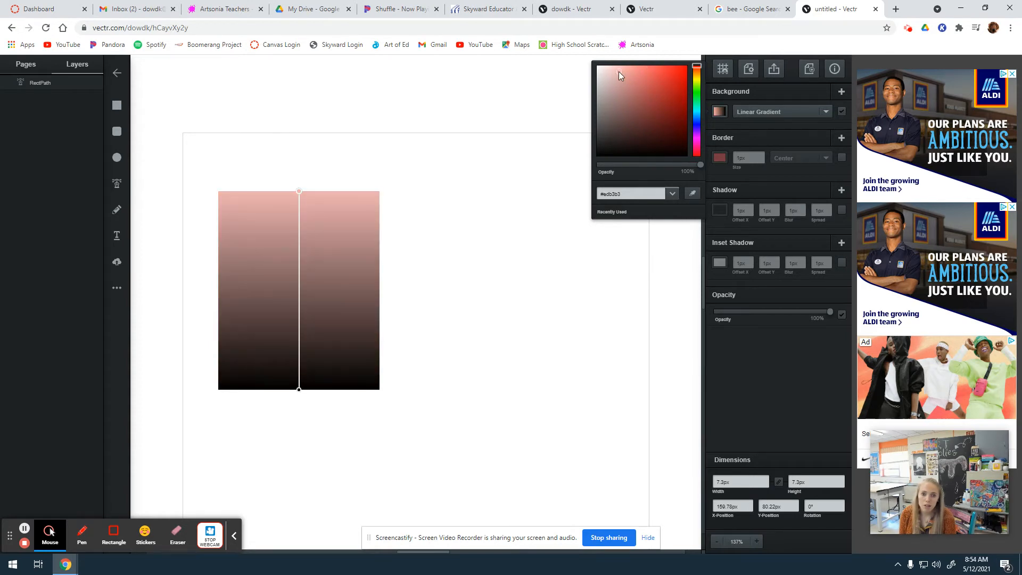
- Move the gradient's upper stop down to the rectangle's middle and back up to its top edge
{"action": "left_click", "coordinate": [299, 192]}
{"action": "left_click_drag", "start_coordinate": [299, 193], "coordinate": [299, 287]}
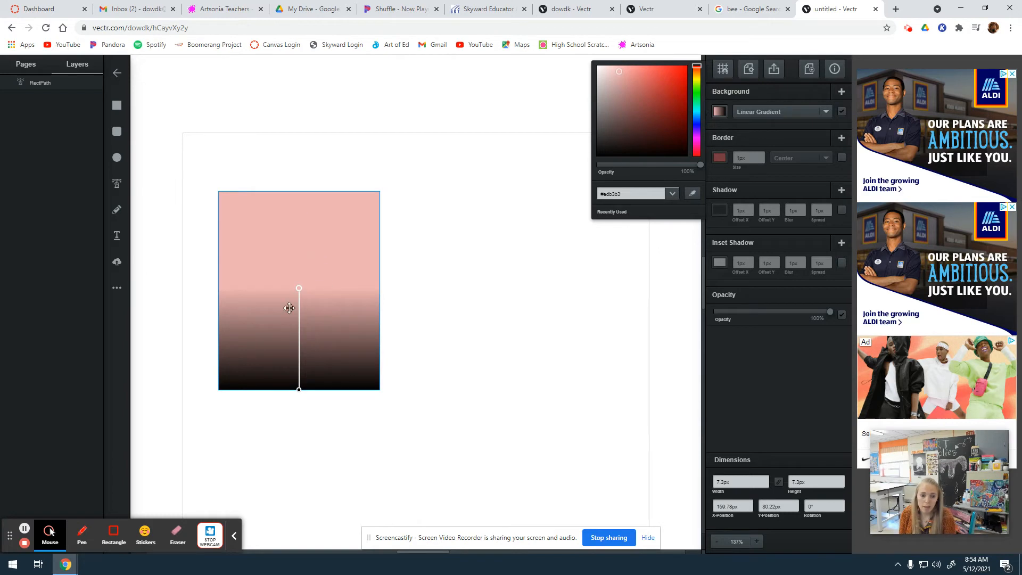
{"action": "left_click", "coordinate": [298, 287]}
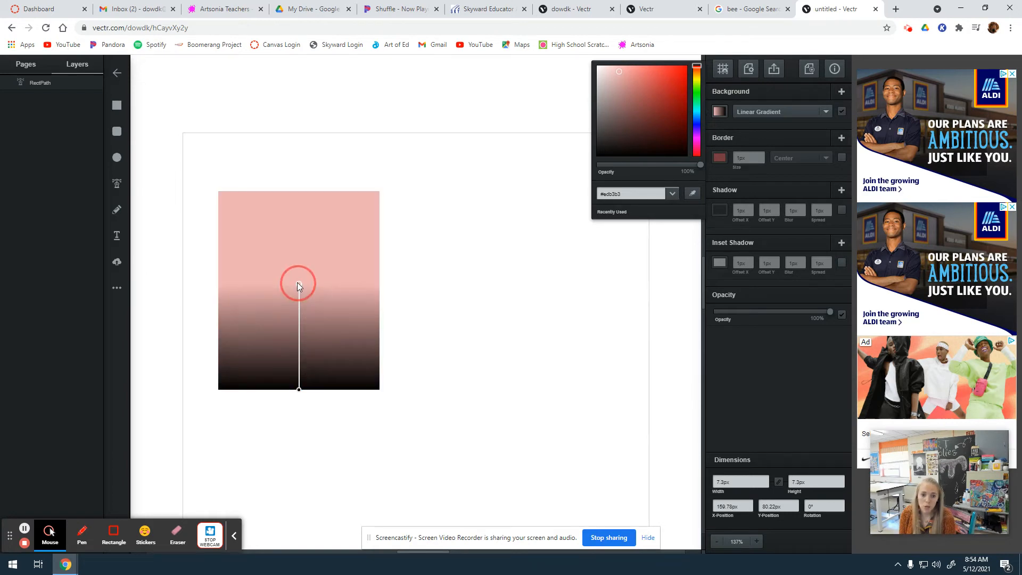
{"action": "left_click_drag", "start_coordinate": [297, 289], "coordinate": [298, 292]}
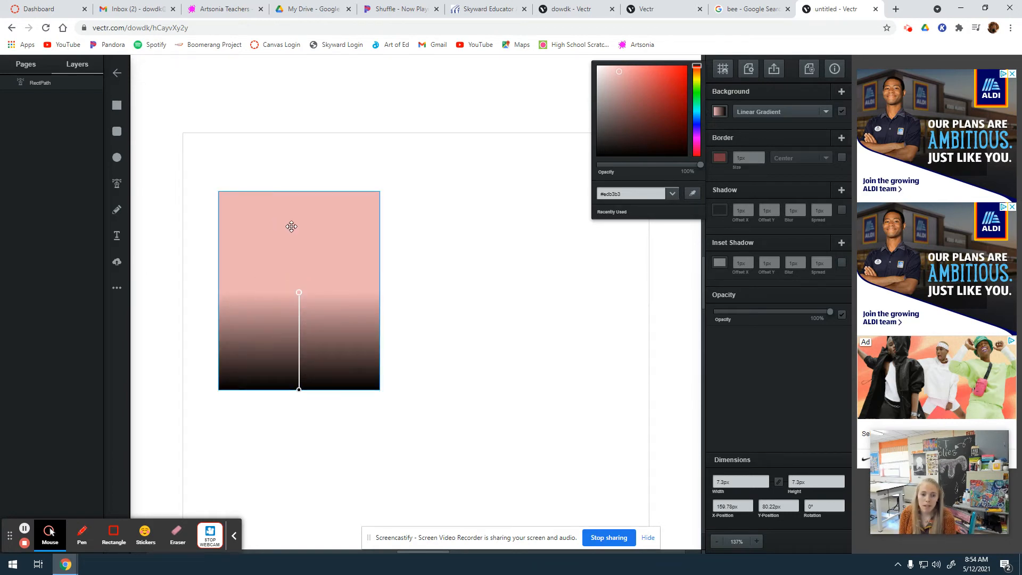
{"action": "left_click", "coordinate": [299, 292]}
{"action": "left_click_drag", "start_coordinate": [299, 292], "coordinate": [298, 190]}
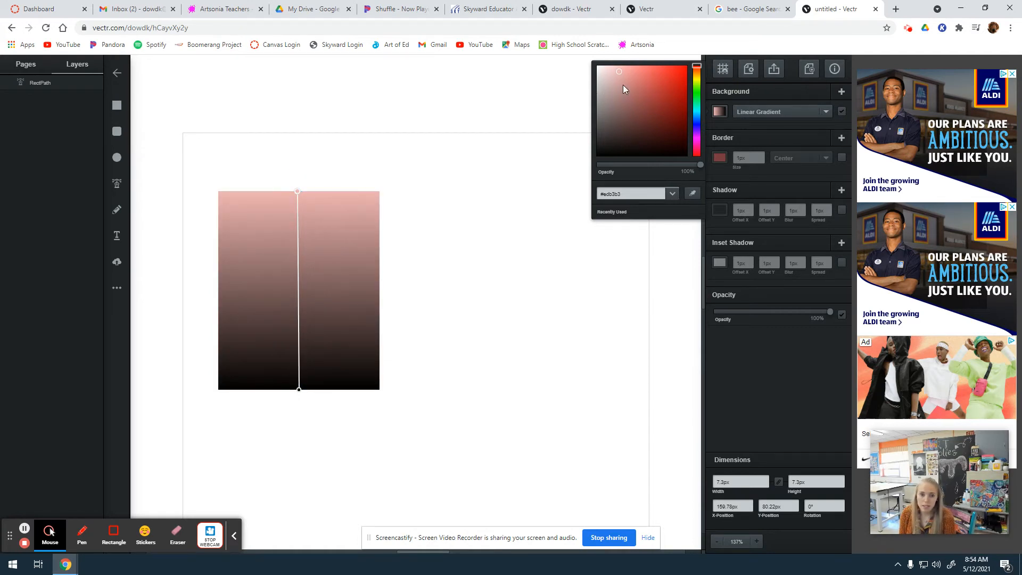
- Set the gradient's lower stop to bright red #f21010 and its upper stop to white
{"action": "left_click", "coordinate": [298, 391]}
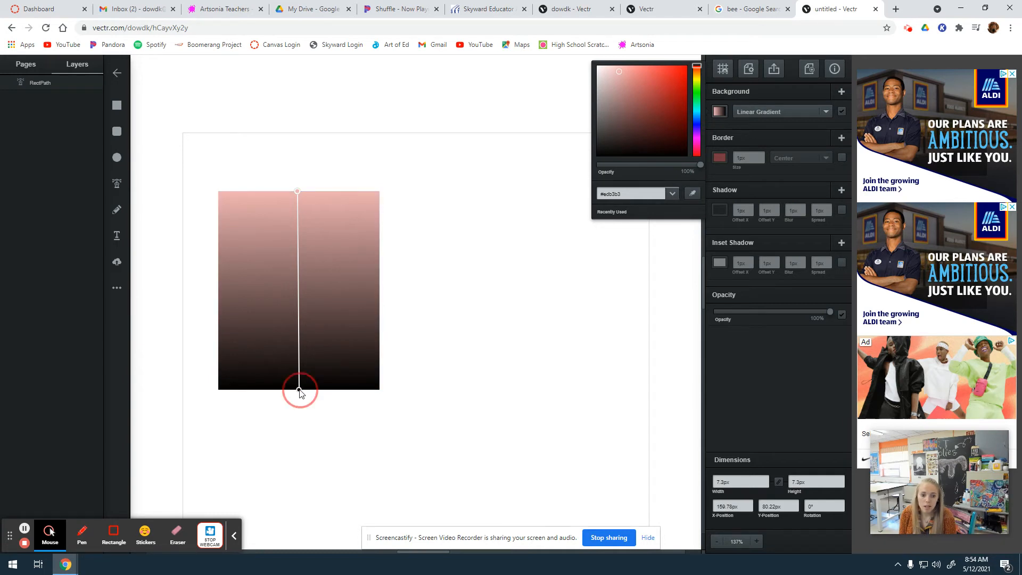
{"action": "left_click", "coordinate": [682, 70]}
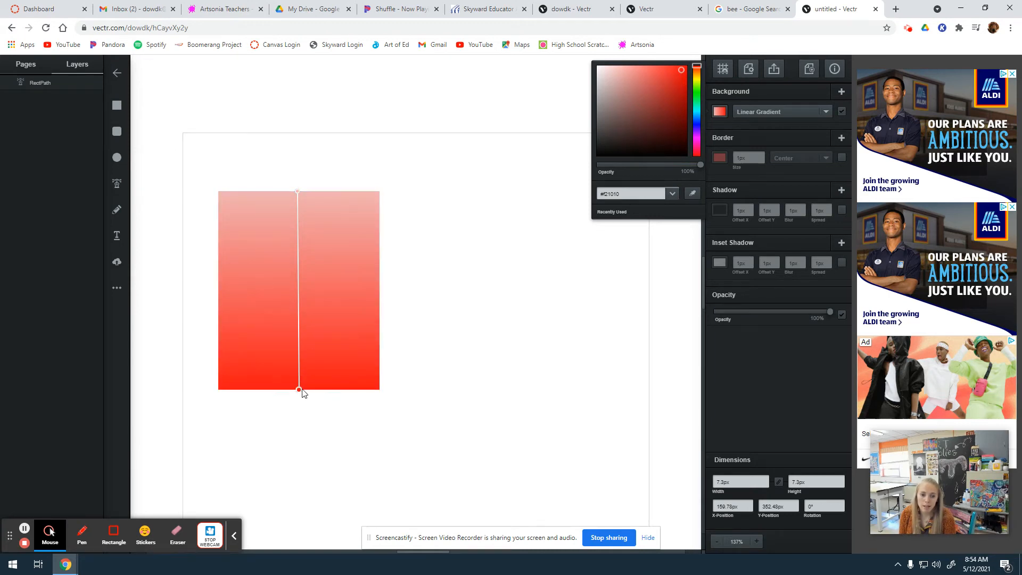
{"action": "left_click", "coordinate": [297, 192]}
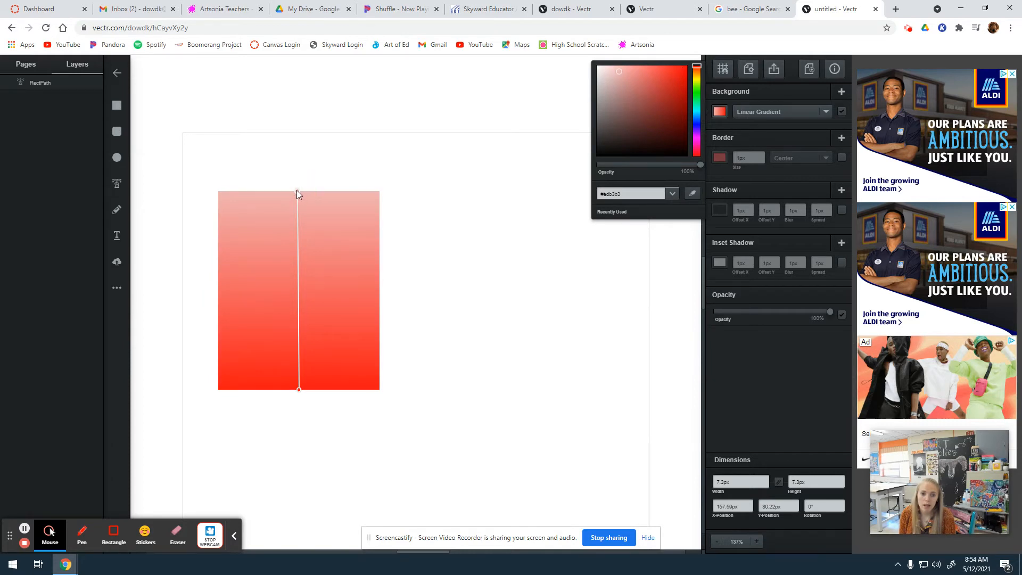
{"action": "left_click", "coordinate": [604, 71]}
{"action": "left_click_drag", "start_coordinate": [604, 74], "coordinate": [582, 57]}
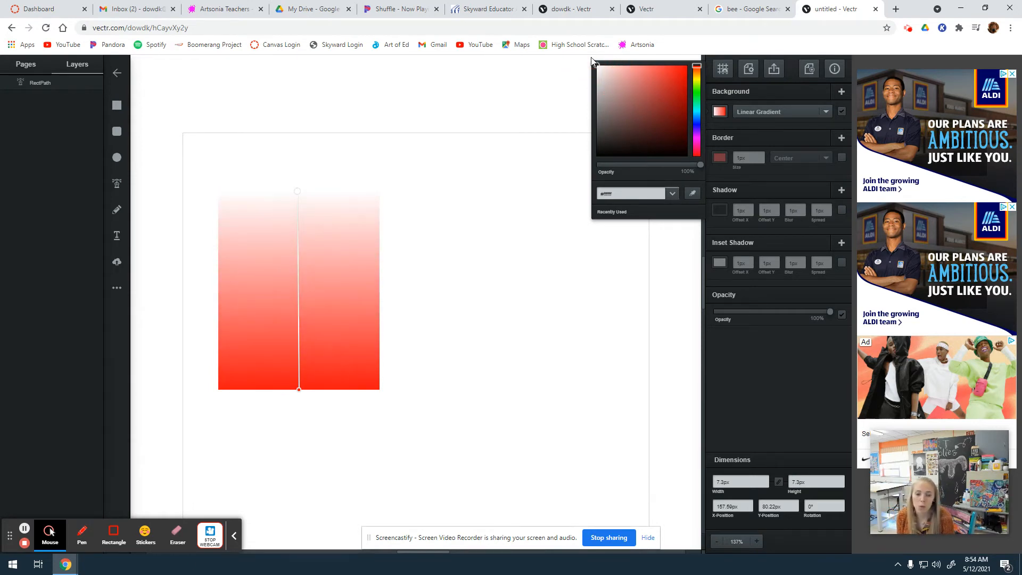
- Draw a rounded rectangle about 255 × 261 px beside the red one and give it a Linear Gradient background
{"action": "left_click", "coordinate": [507, 386]}
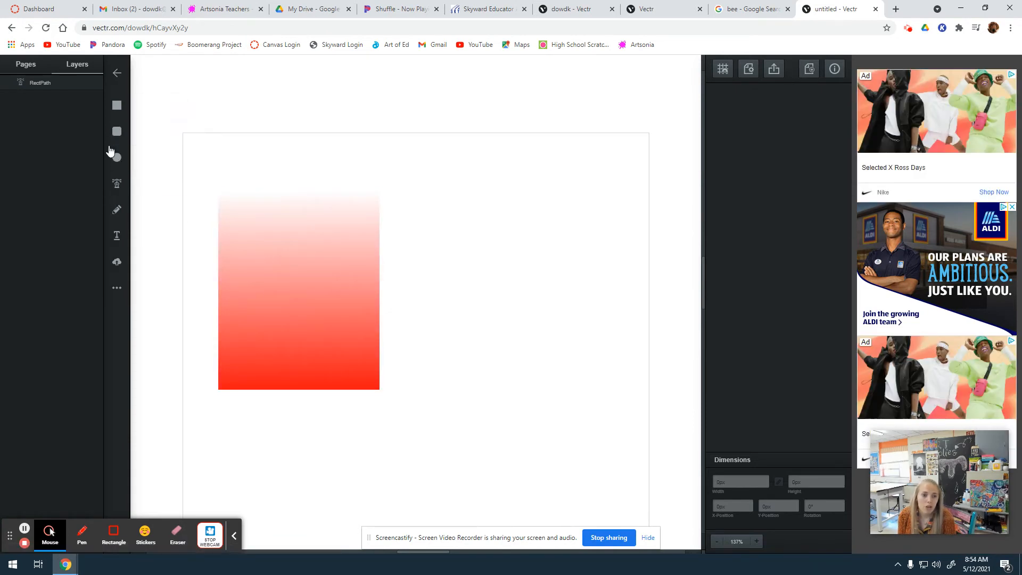
{"action": "left_click_drag", "start_coordinate": [423, 199], "coordinate": [609, 390]}
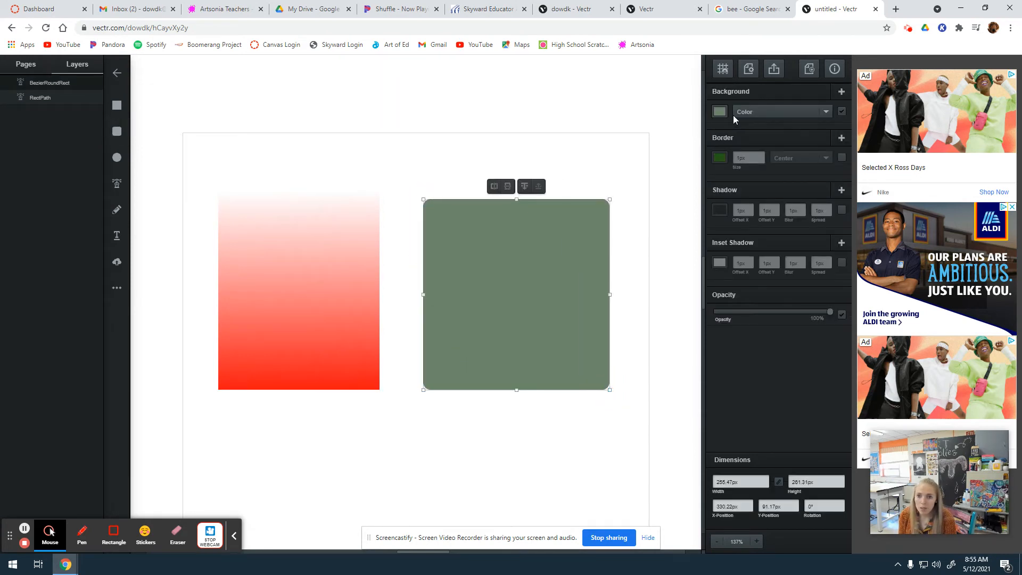
{"action": "left_click", "coordinate": [771, 112]}
{"action": "left_click", "coordinate": [751, 140]}
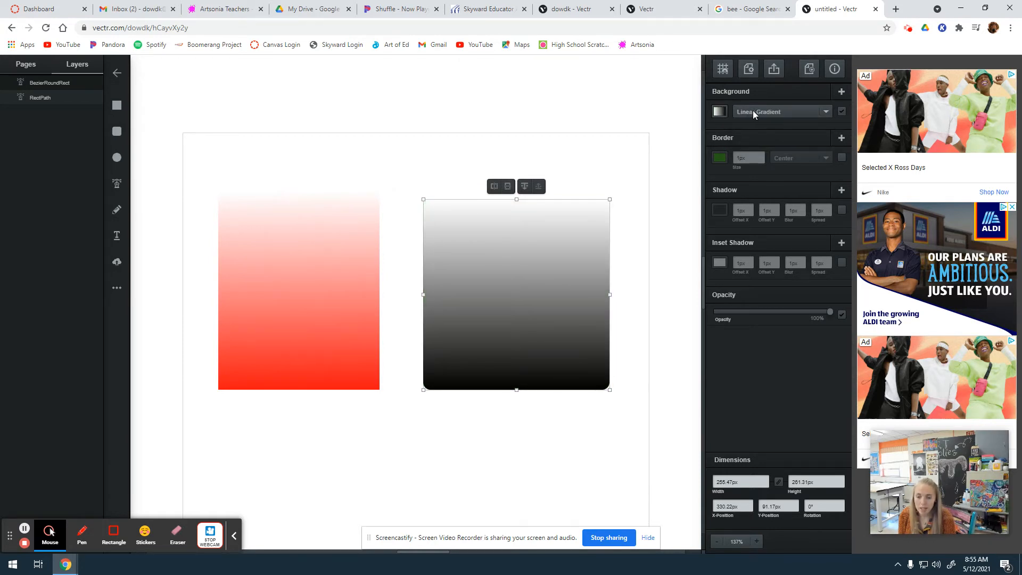
{"action": "left_click", "coordinate": [718, 111]}
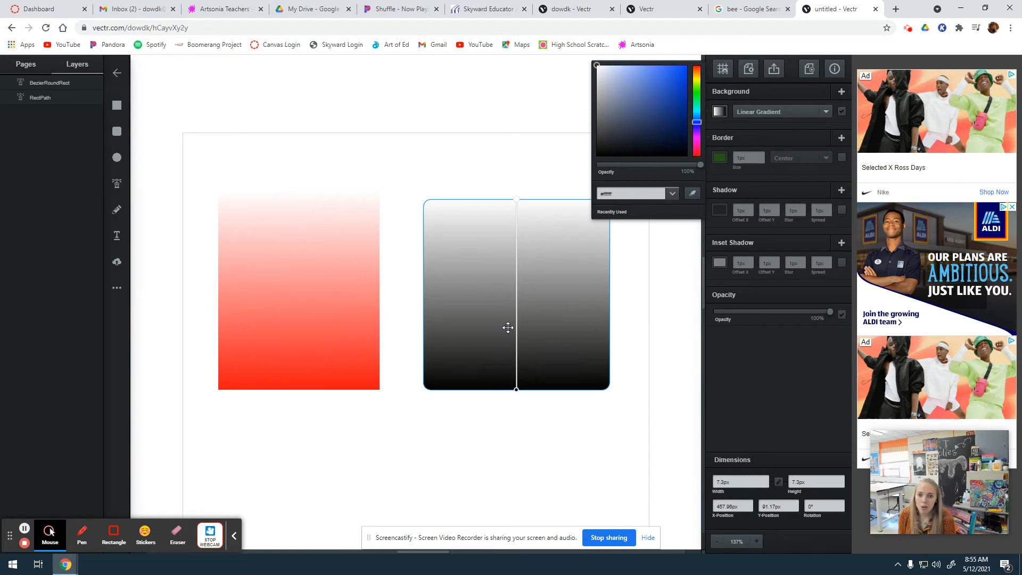
- Set the rounded rectangle's lower gradient stop to bright blue and add a light green stop at the middle
{"action": "left_click", "coordinate": [517, 390]}
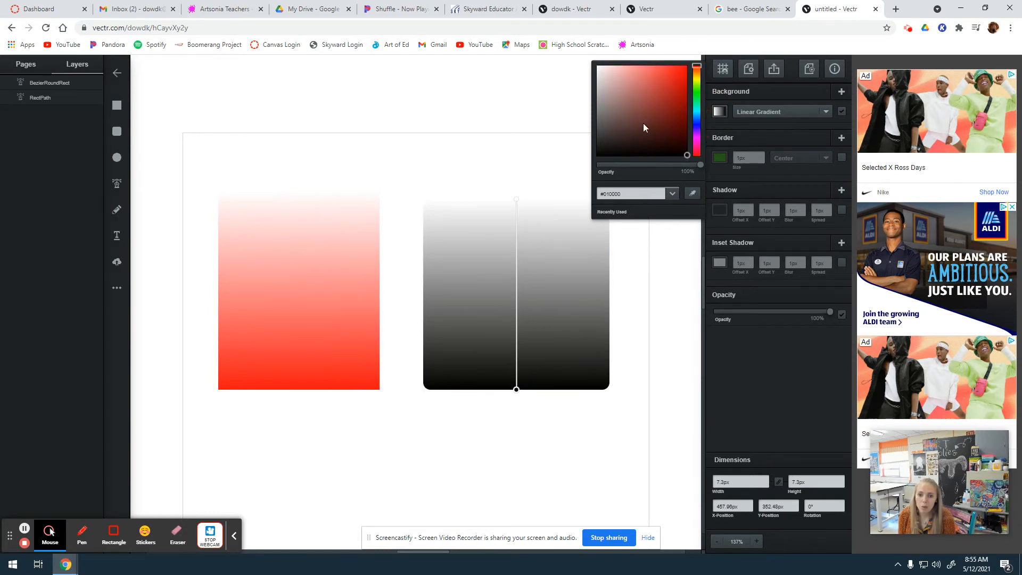
{"action": "left_click", "coordinate": [695, 125]}
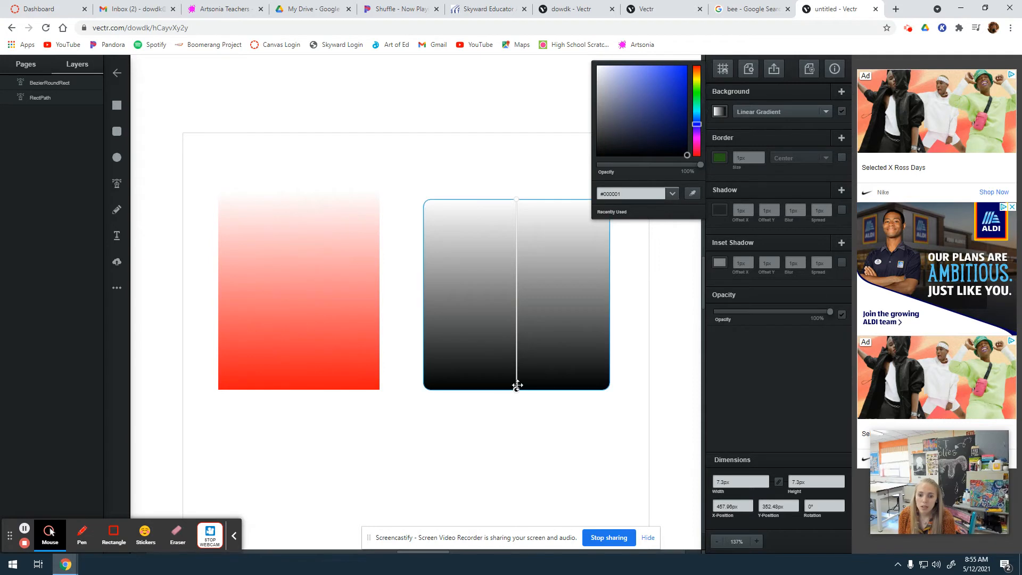
{"action": "left_click", "coordinate": [666, 75]}
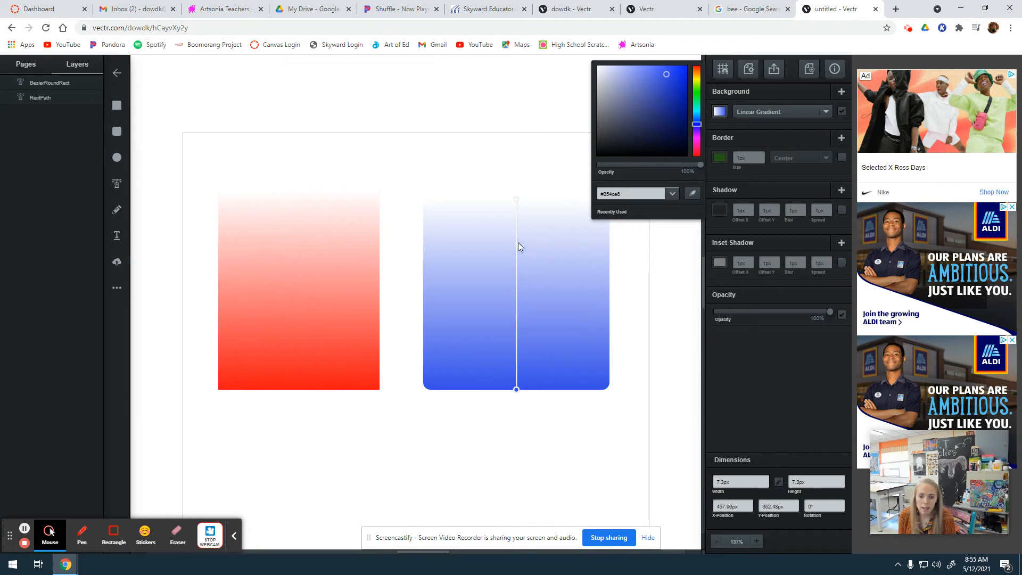
{"action": "left_click", "coordinate": [517, 289]}
{"action": "left_click", "coordinate": [697, 92]}
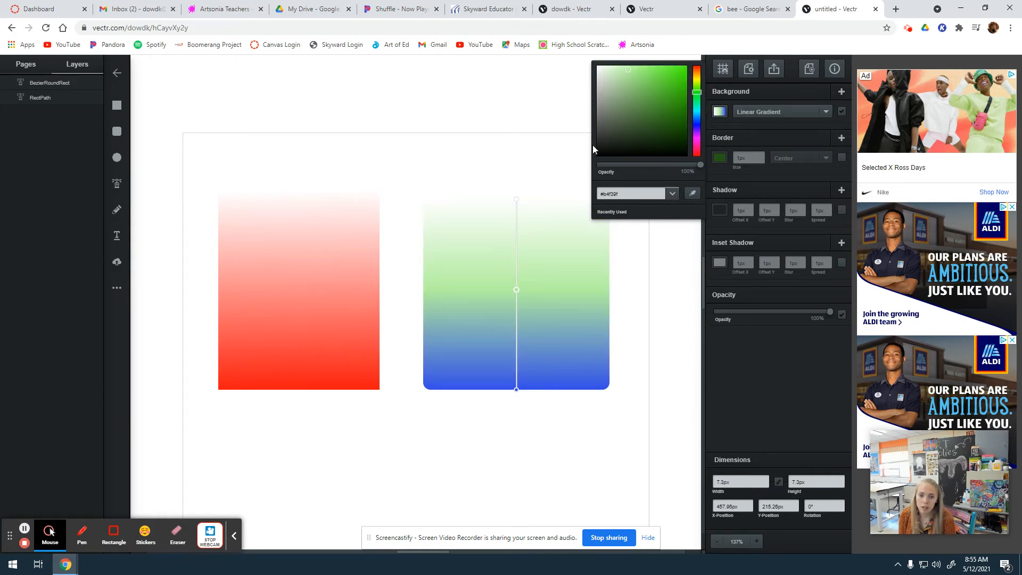
- Add another gradient stop just below the rounded rectangle's top edge and colour it very pale purple
{"action": "left_click", "coordinate": [516, 219]}
{"action": "left_click", "coordinate": [696, 139]}
{"action": "left_click_drag", "start_coordinate": [698, 137], "coordinate": [698, 134]}
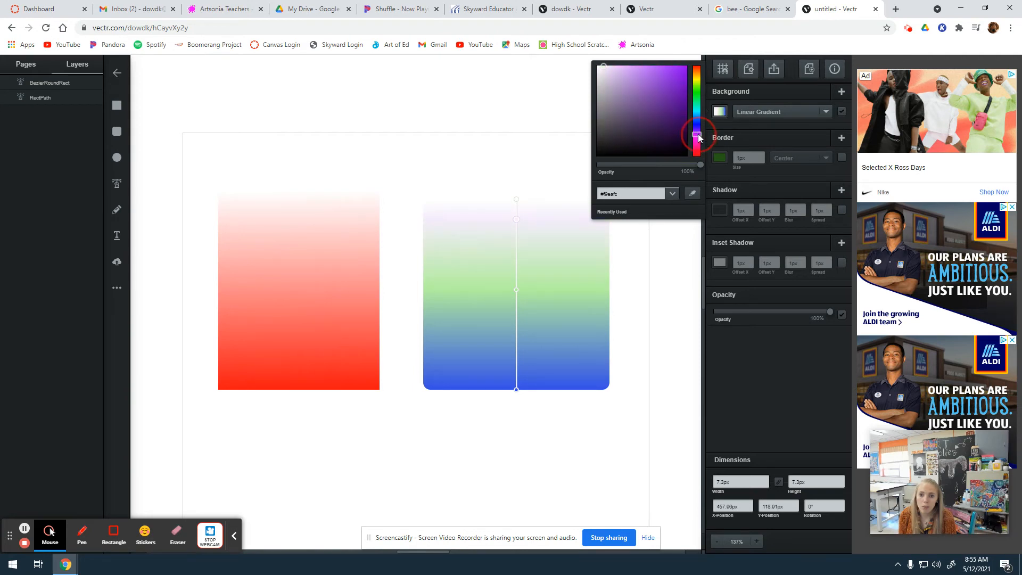
- Add a gradient stop just above the rounded rectangle's bottom edge and colour it dark purple
{"action": "left_click", "coordinate": [516, 359]}
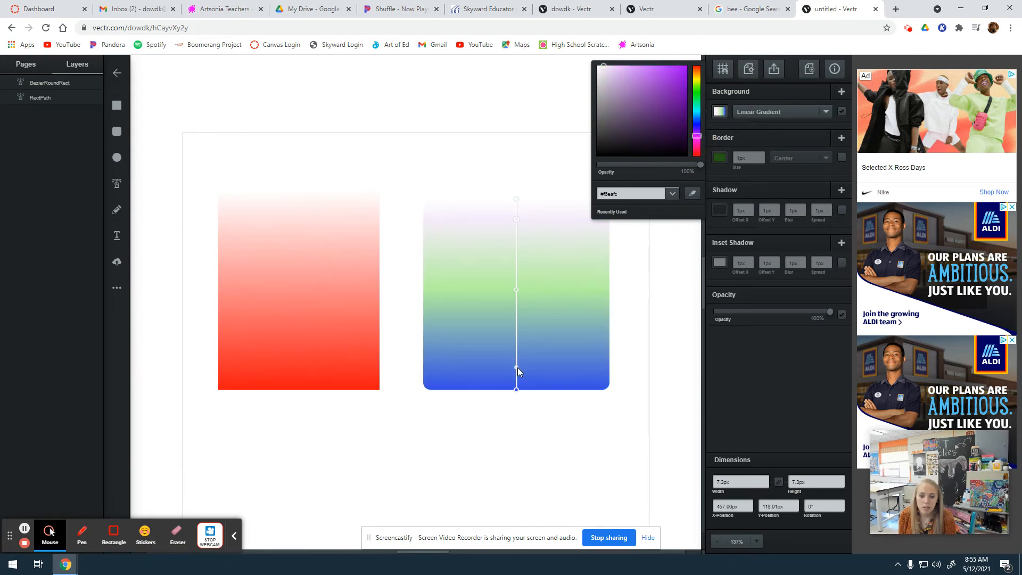
{"action": "left_click", "coordinate": [517, 367]}
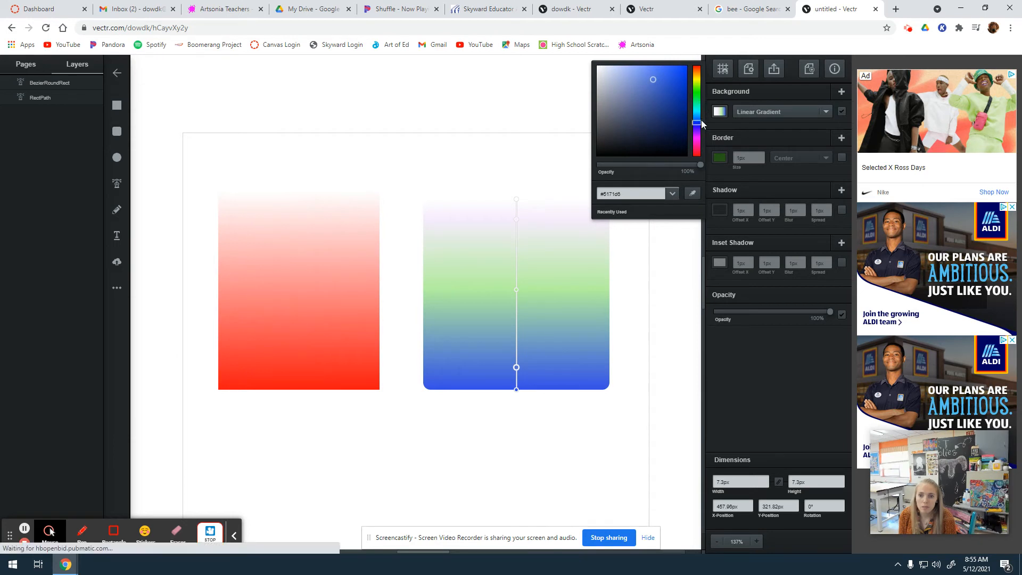
{"action": "left_click", "coordinate": [696, 134]}
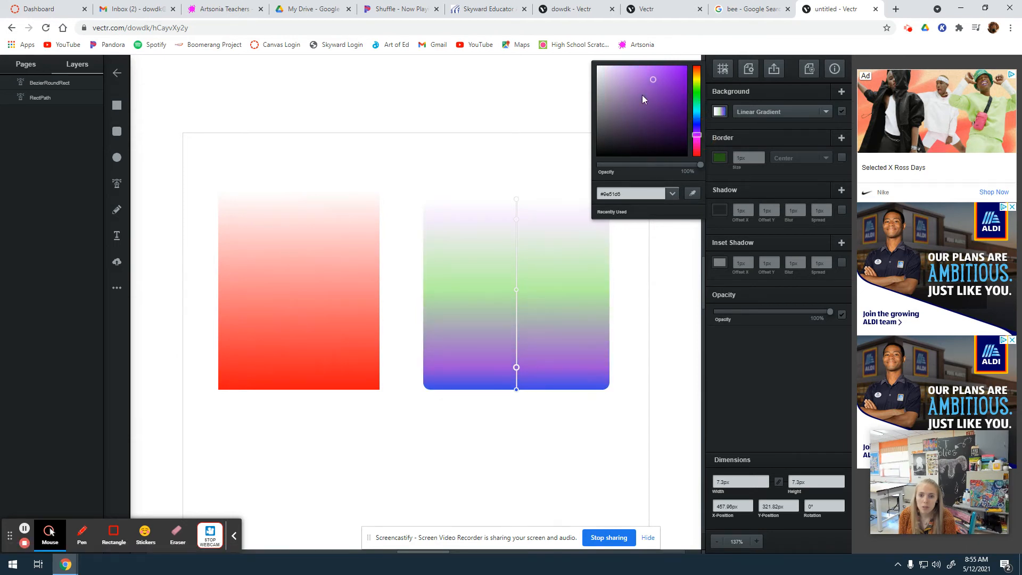
{"action": "left_click_drag", "start_coordinate": [653, 93], "coordinate": [656, 108]}
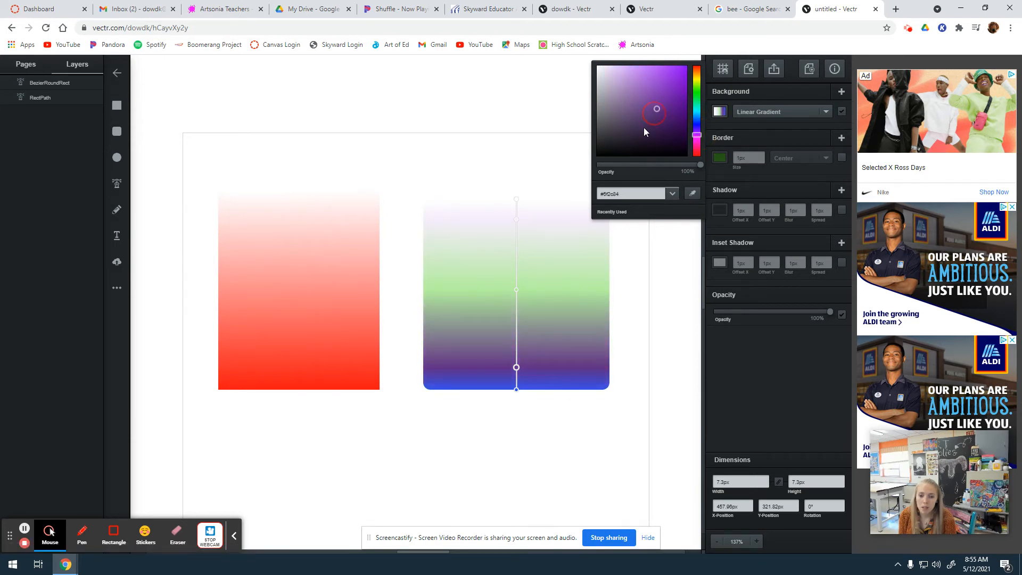
- Make the gradient's middle stop a darker green and its top stop pale yellow
{"action": "left_click", "coordinate": [516, 289]}
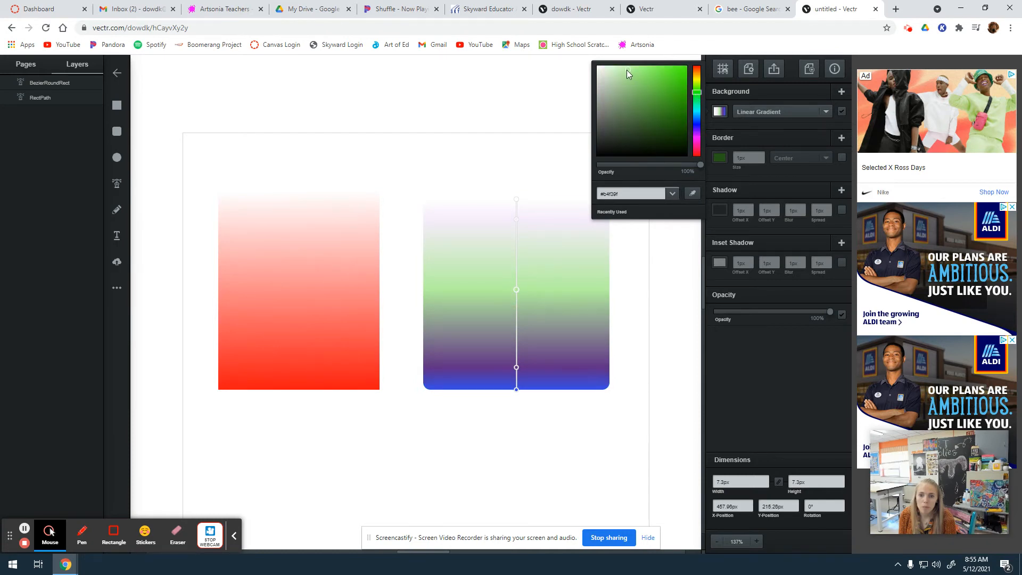
{"action": "left_click_drag", "start_coordinate": [627, 70], "coordinate": [647, 85]}
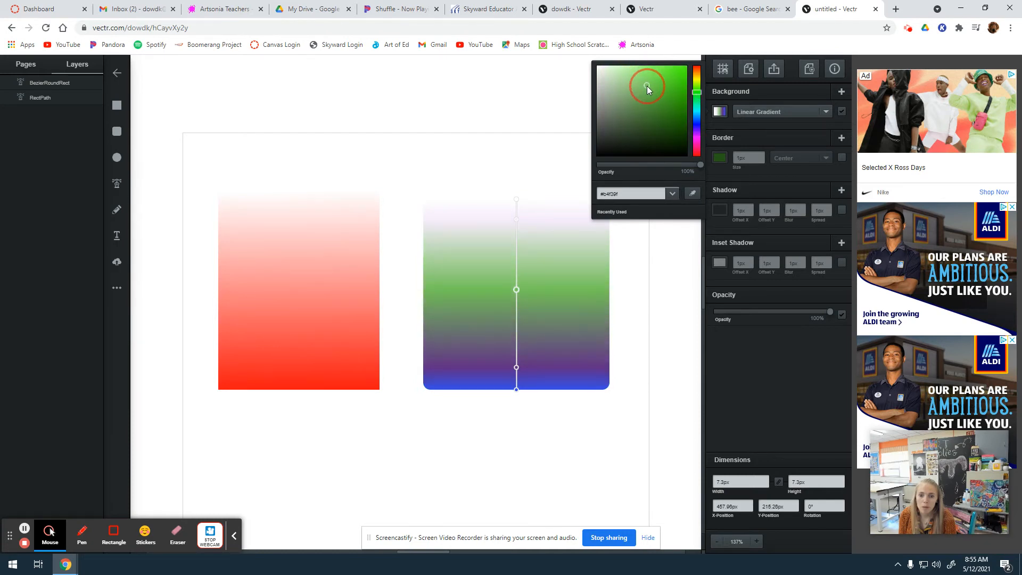
{"action": "left_click", "coordinate": [516, 200]}
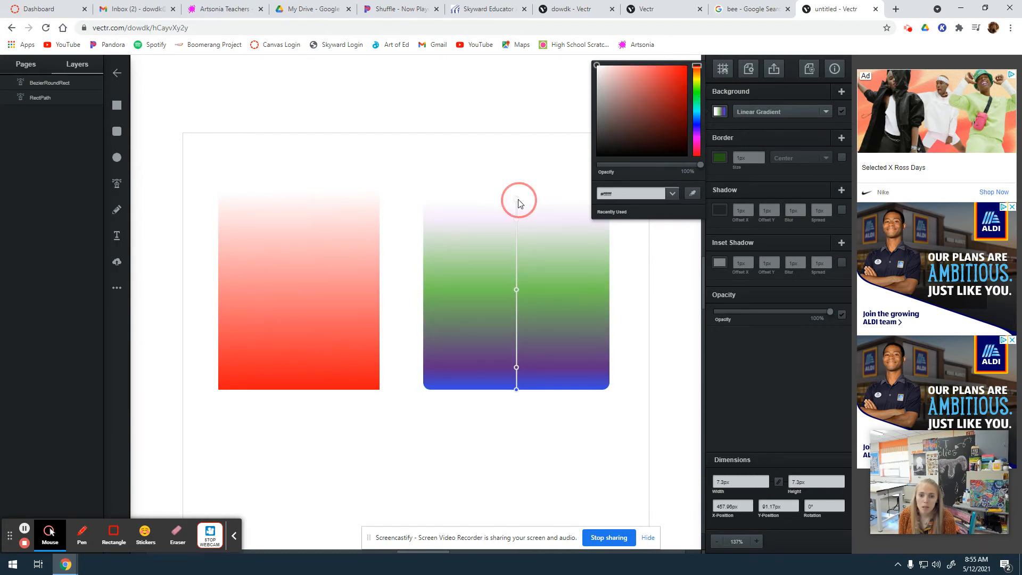
{"action": "left_click", "coordinate": [695, 79]}
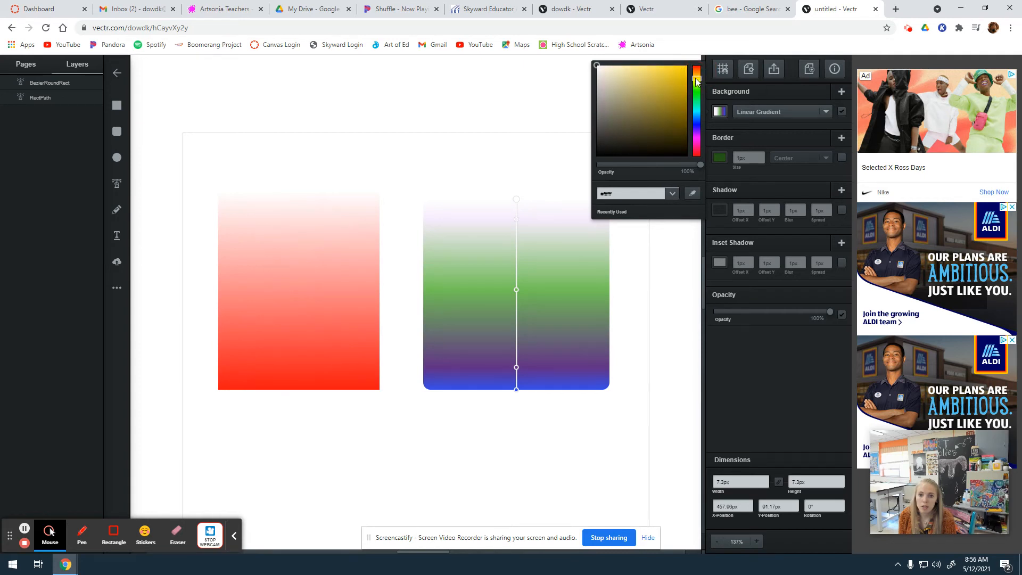
{"action": "left_click", "coordinate": [634, 73]}
{"action": "left_click", "coordinate": [628, 68]}
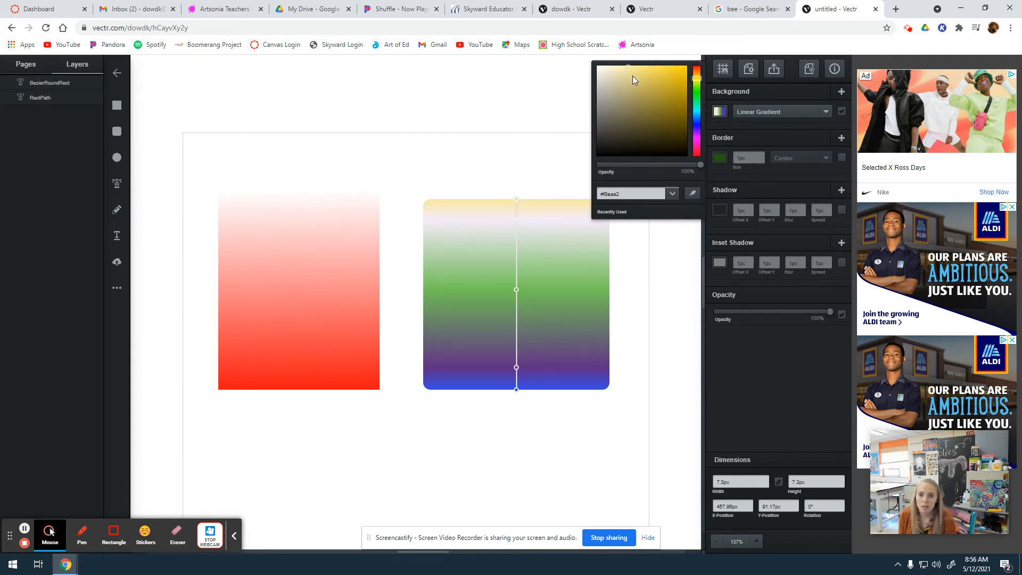
- Shift the pale purple stop slightly down, the green stop slightly up and the dark purple stop up to rebalance the colour bands
{"action": "left_click_drag", "start_coordinate": [516, 219], "coordinate": [516, 246]}
{"action": "mouse_move", "coordinate": [515, 290]}
{"action": "left_mouse_down"}
{"action": "mouse_move", "coordinate": [516, 302]}
{"action": "mouse_move", "coordinate": [516, 294]}
{"action": "left_mouse_up"}
{"action": "left_click", "coordinate": [517, 367]}
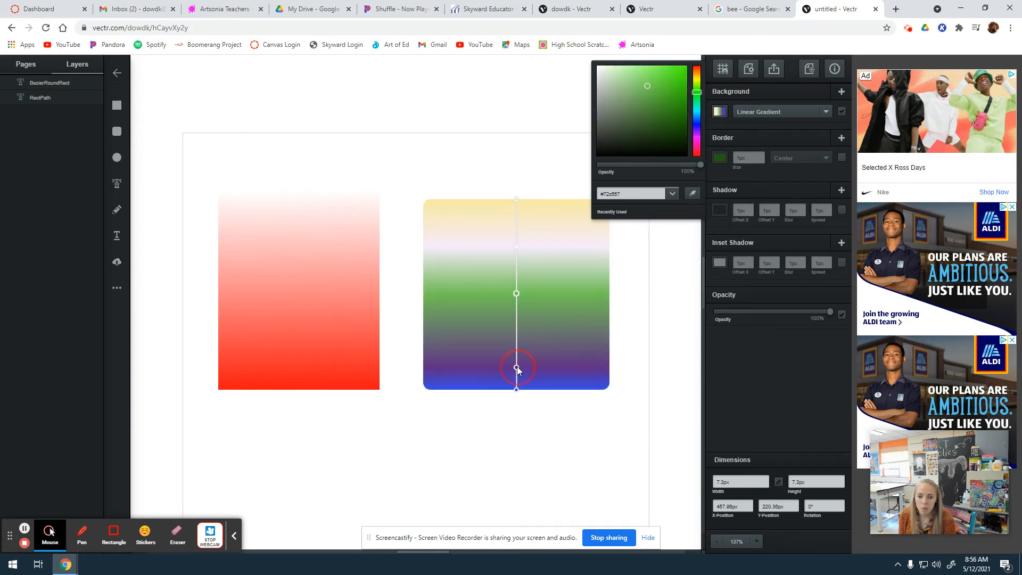
{"action": "left_click_drag", "start_coordinate": [516, 366], "coordinate": [516, 352]}
{"action": "left_click", "coordinate": [516, 293]}
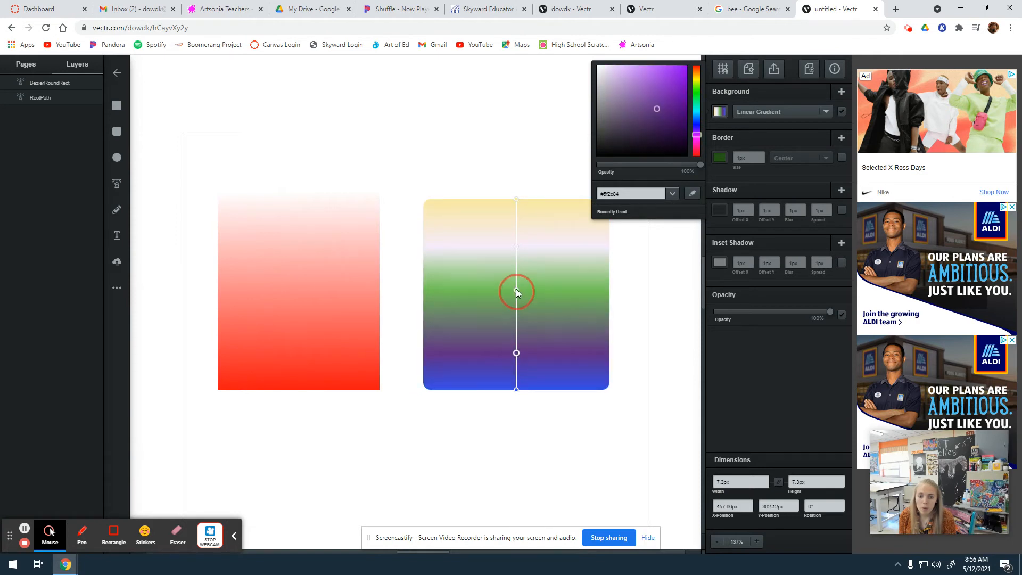
{"action": "left_click_drag", "start_coordinate": [515, 291], "coordinate": [516, 282]}
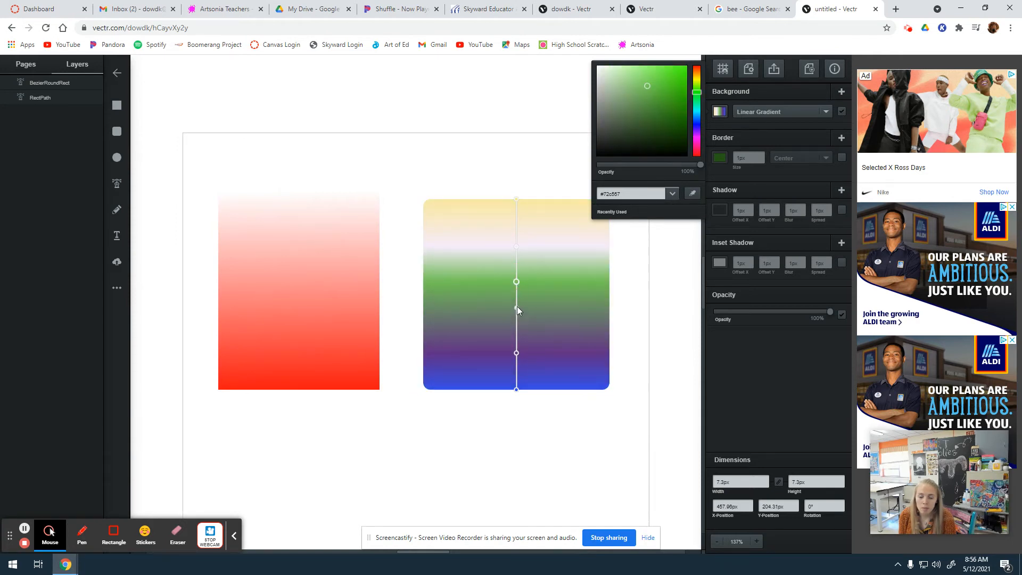
{"action": "left_click_drag", "start_coordinate": [519, 247], "coordinate": [518, 233]}
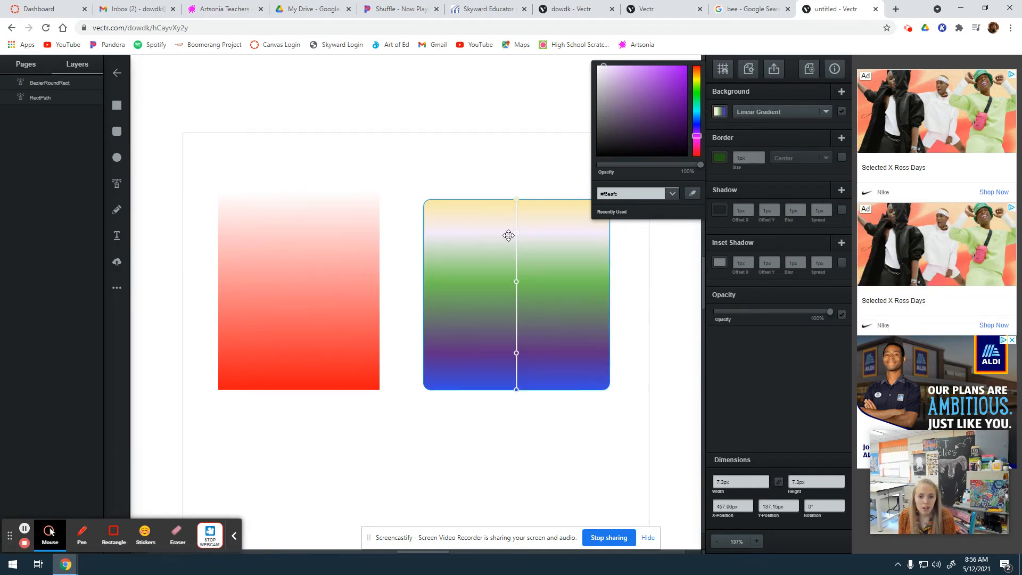
- Draw a rectangle about 339 × 213 px centred below the two gradient shapes
{"action": "left_click", "coordinate": [569, 434]}
{"action": "scroll", "coordinate": [562, 449], "scroll_direction": "down", "scroll_amount": 2}
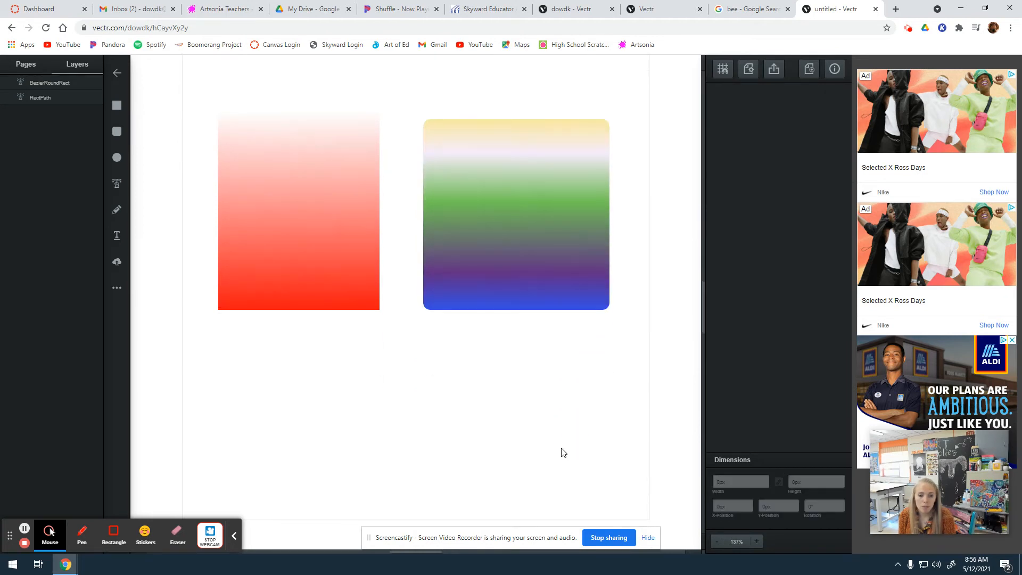
{"action": "scroll", "coordinate": [484, 419], "scroll_direction": "up", "scroll_amount": 1}
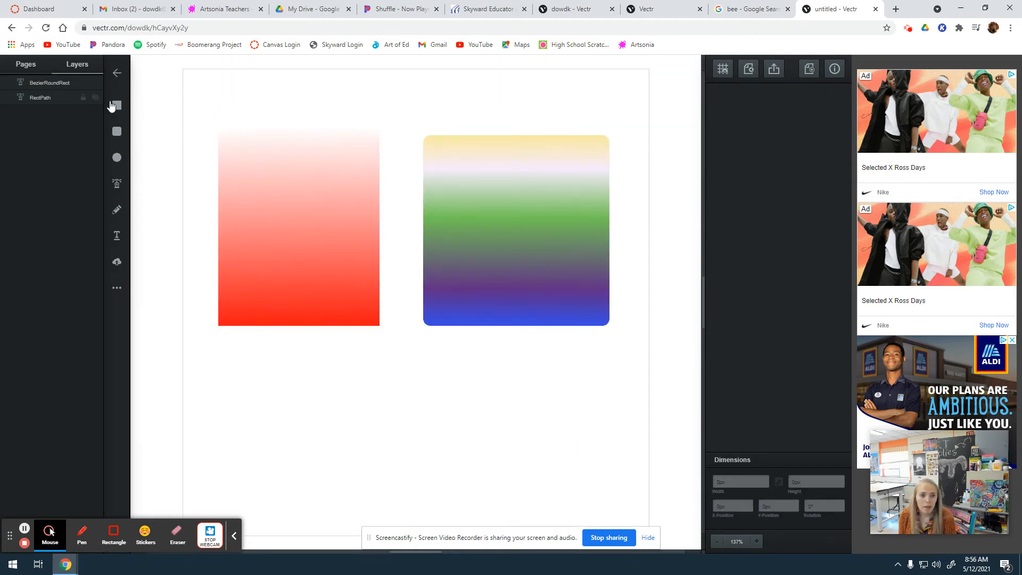
{"action": "left_click", "coordinate": [116, 105]}
{"action": "left_click_drag", "start_coordinate": [289, 346], "coordinate": [537, 501]}
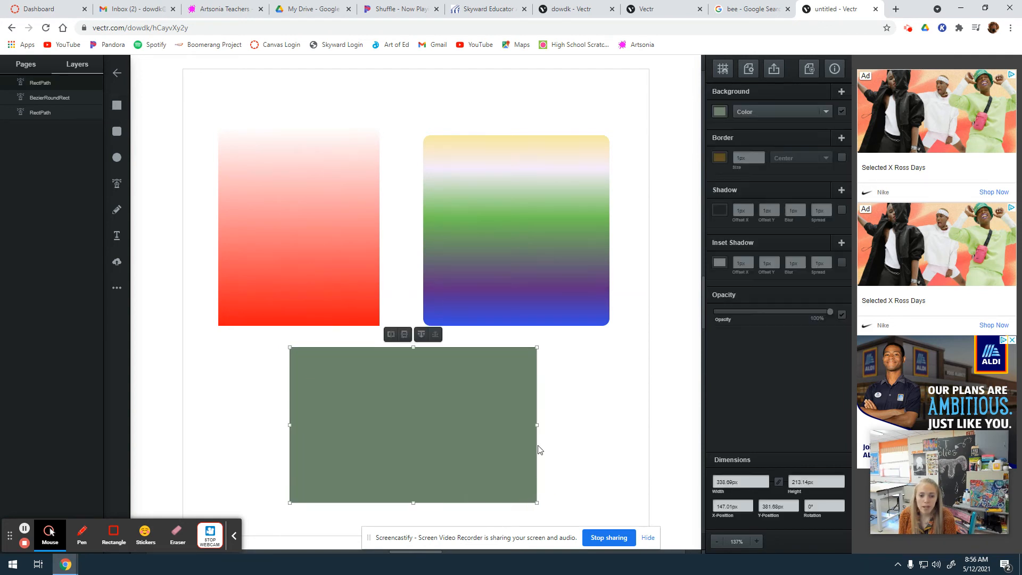
- Change the new rectangle's background type to Radial Gradient and open the gradient for editing
{"action": "left_click", "coordinate": [752, 114]}
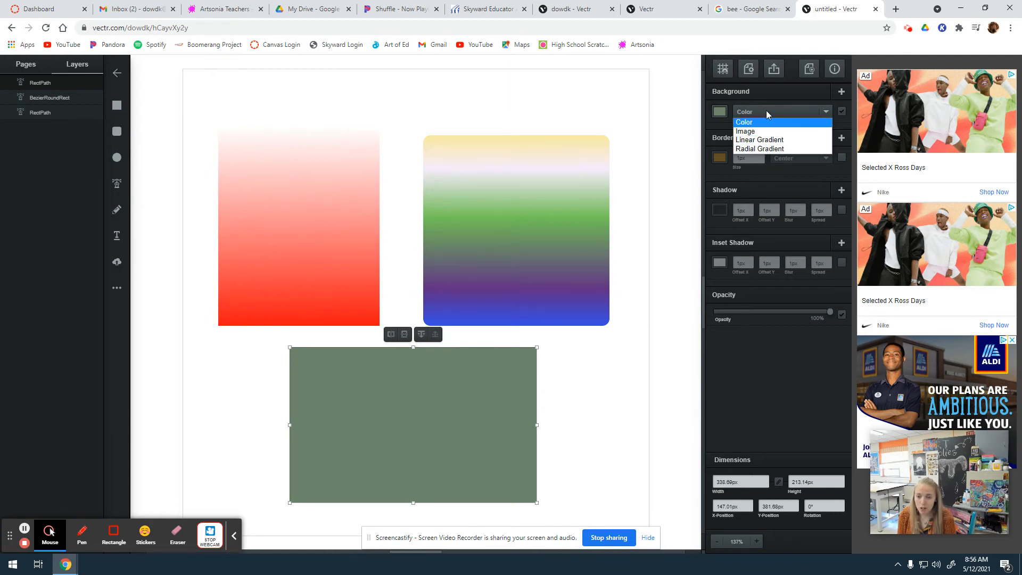
{"action": "left_click", "coordinate": [750, 150]}
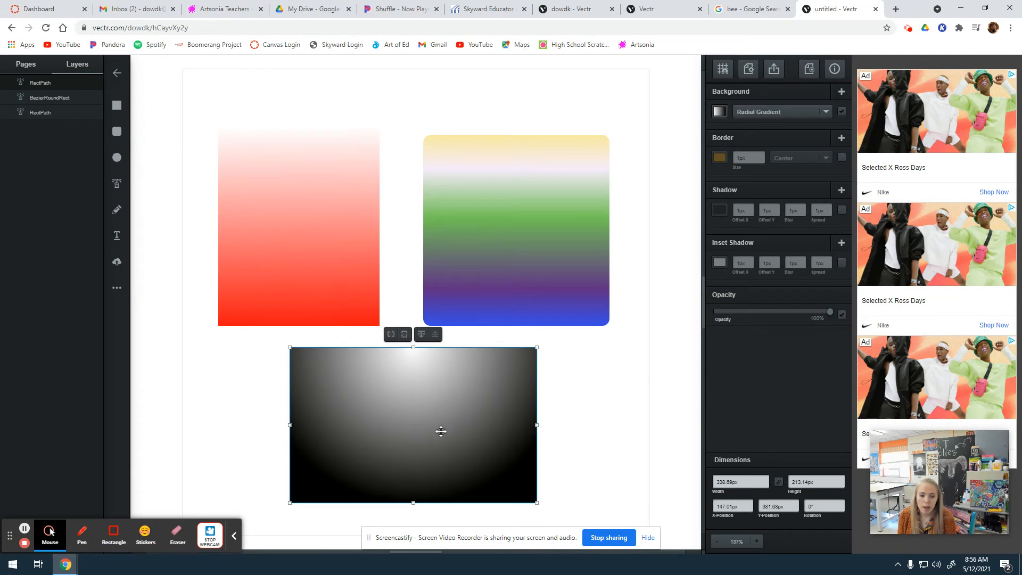
{"action": "left_click", "coordinate": [718, 111]}
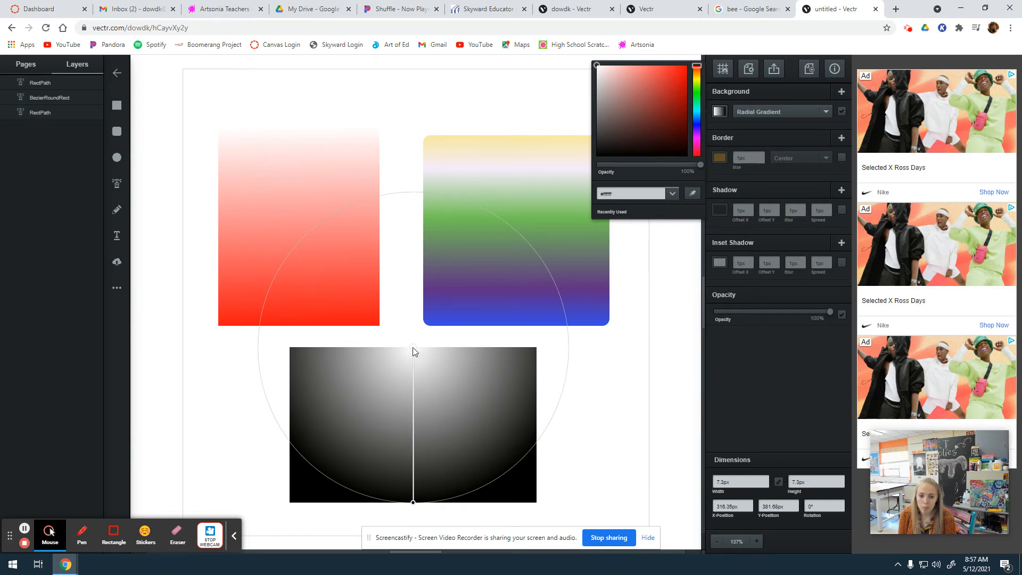
- Move the radial gradient's centre right of the rectangle's middle and shrink its circle so the outer stop meets the lower-right corner
{"action": "mouse_move", "coordinate": [414, 348]}
{"action": "left_mouse_down"}
{"action": "mouse_move", "coordinate": [418, 413]}
{"action": "mouse_move", "coordinate": [487, 421]}
{"action": "mouse_move", "coordinate": [385, 426]}
{"action": "mouse_move", "coordinate": [336, 411]}
{"action": "mouse_move", "coordinate": [488, 398]}
{"action": "mouse_move", "coordinate": [450, 393]}
{"action": "mouse_move", "coordinate": [441, 422]}
{"action": "mouse_move", "coordinate": [470, 440]}
{"action": "mouse_move", "coordinate": [404, 401]}
{"action": "mouse_move", "coordinate": [411, 367]}
{"action": "left_mouse_up"}
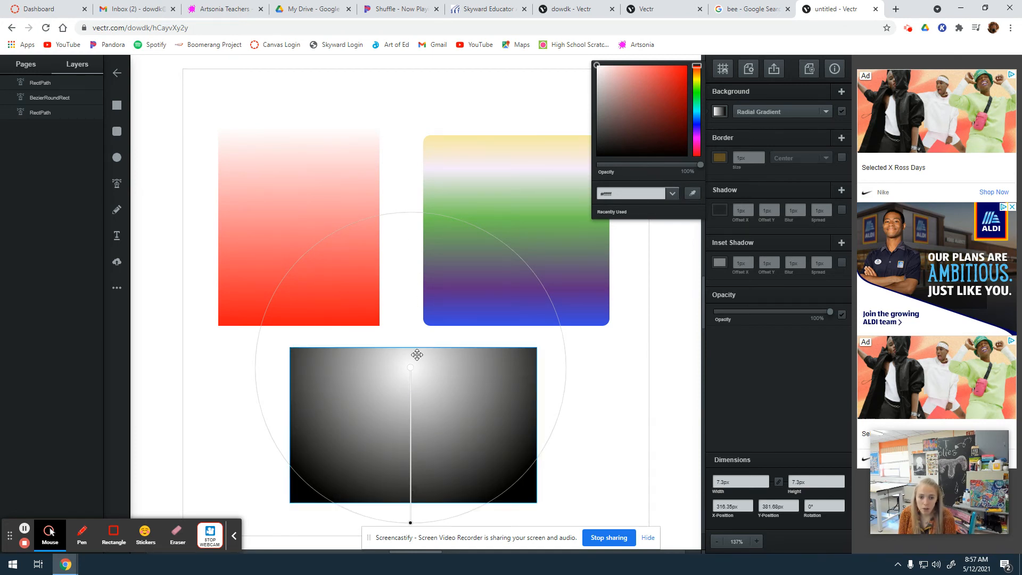
{"action": "left_click", "coordinate": [410, 464]}
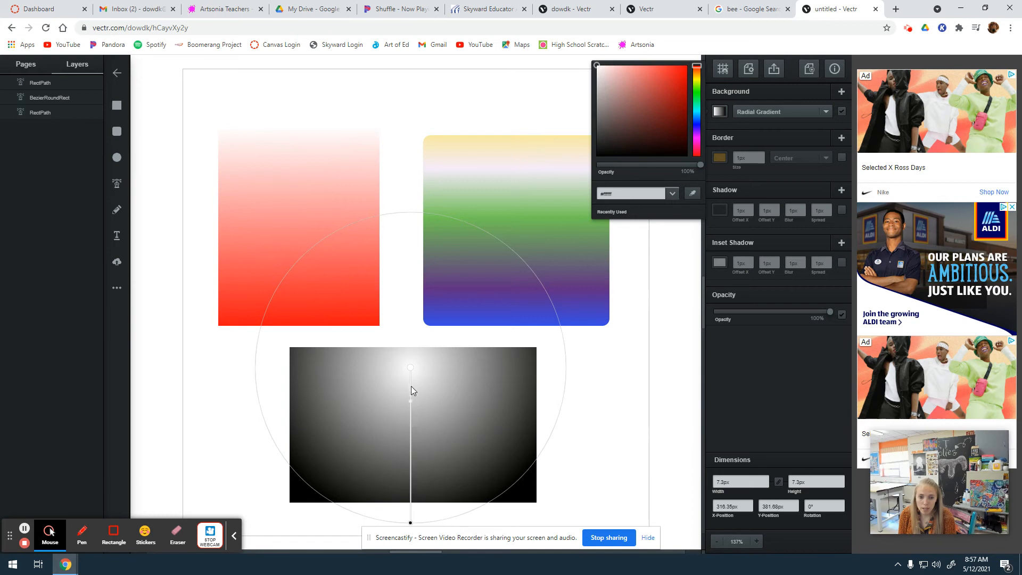
{"action": "left_click_drag", "start_coordinate": [410, 368], "coordinate": [413, 373]}
{"action": "scroll", "coordinate": [420, 514], "scroll_direction": "down", "scroll_amount": 1}
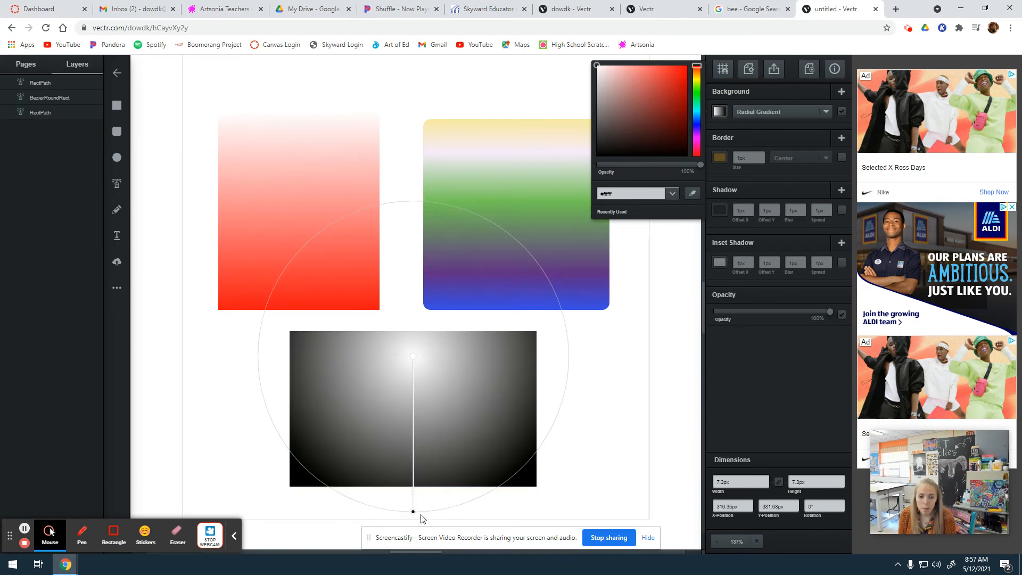
{"action": "left_click_drag", "start_coordinate": [412, 511], "coordinate": [482, 439]}
{"action": "left_click_drag", "start_coordinate": [415, 356], "coordinate": [466, 400]}
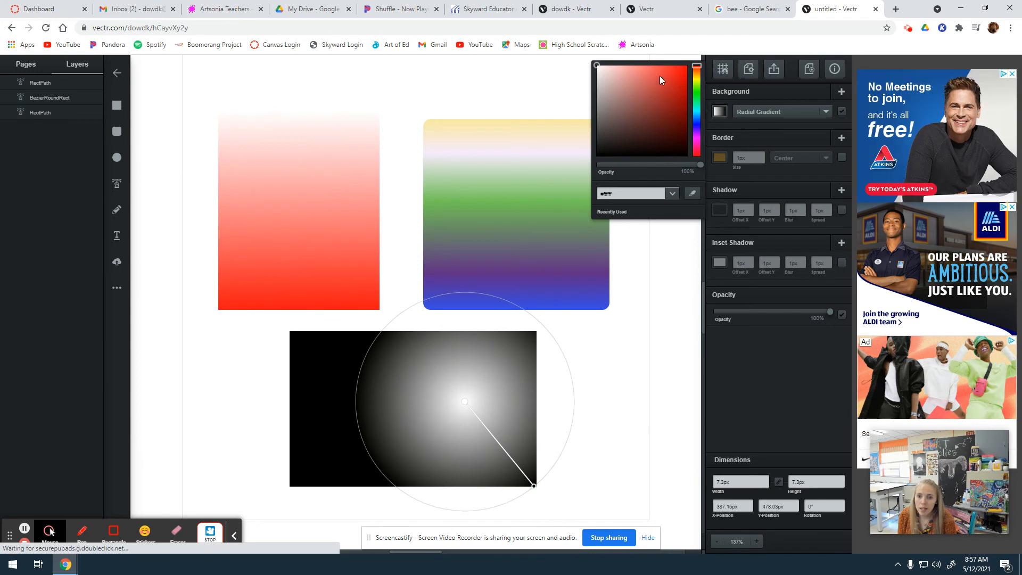
- Try red on the radial gradient's outer stop and settle on a medium green
{"action": "left_click", "coordinate": [534, 487]}
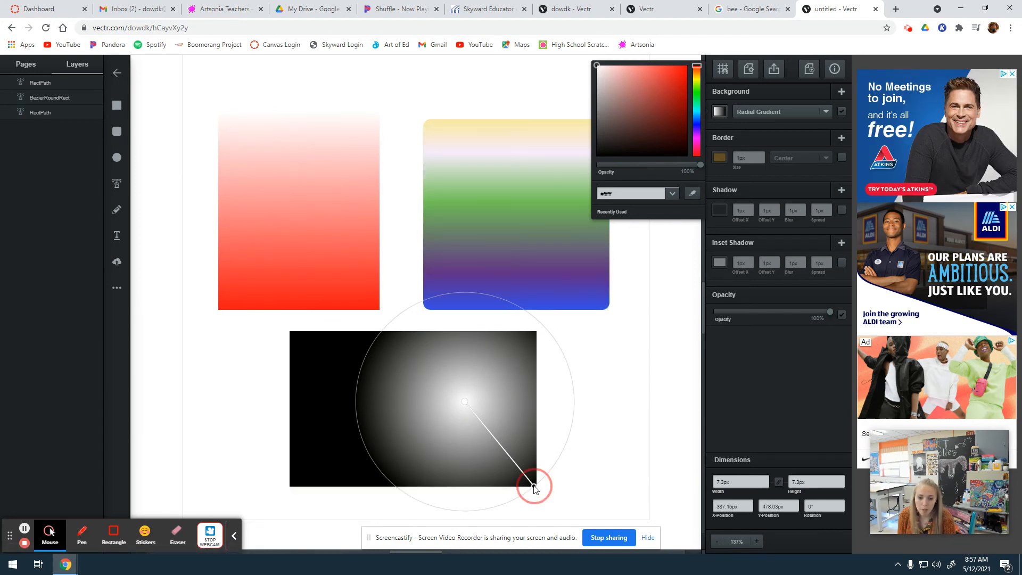
{"action": "left_click", "coordinate": [680, 79]}
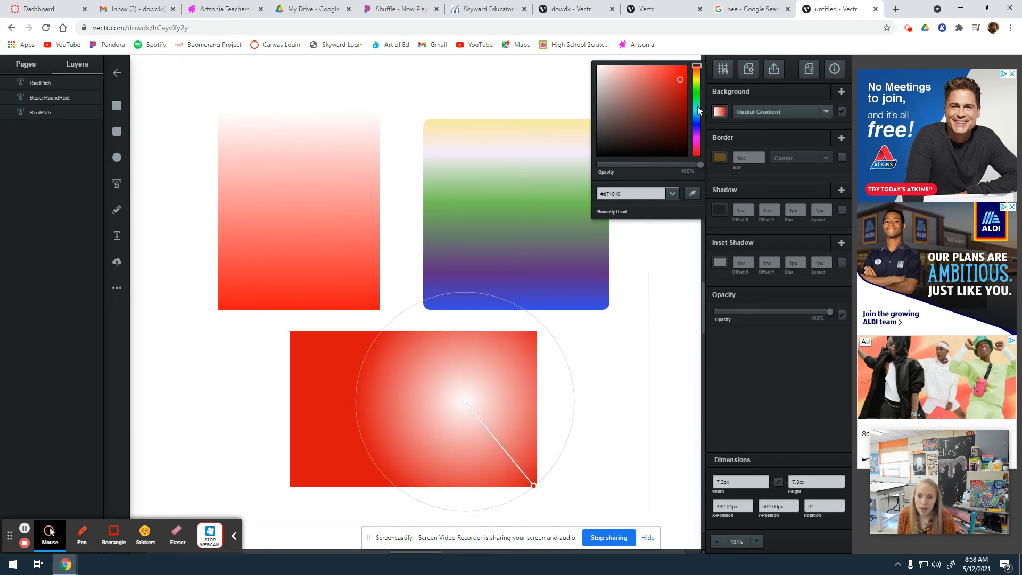
{"action": "left_click", "coordinate": [697, 100]}
{"action": "left_click_drag", "start_coordinate": [679, 80], "coordinate": [655, 103]}
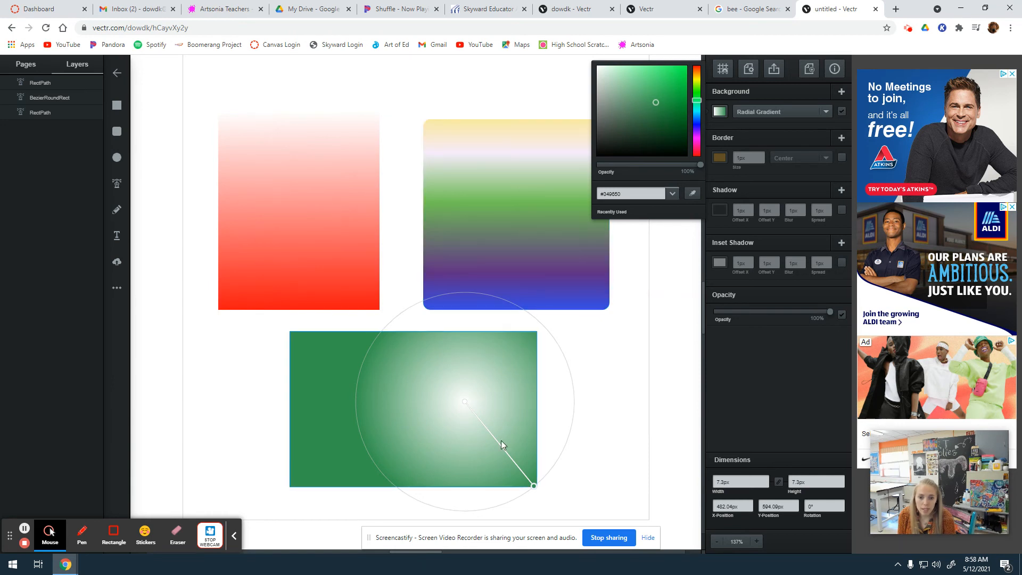
- Add a stop between the radial gradient's centre and outer stops, colour it muted blue, and deselect the rectangle
{"action": "mouse_move", "coordinate": [510, 461]}
{"action": "left_mouse_down"}
{"action": "mouse_move", "coordinate": [519, 471]}
{"action": "mouse_move", "coordinate": [511, 460]}
{"action": "left_mouse_up"}
{"action": "left_click", "coordinate": [516, 465]}
{"action": "mouse_move", "coordinate": [504, 450]}
{"action": "left_mouse_down"}
{"action": "mouse_move", "coordinate": [482, 419]}
{"action": "mouse_move", "coordinate": [504, 462]}
{"action": "left_mouse_up"}
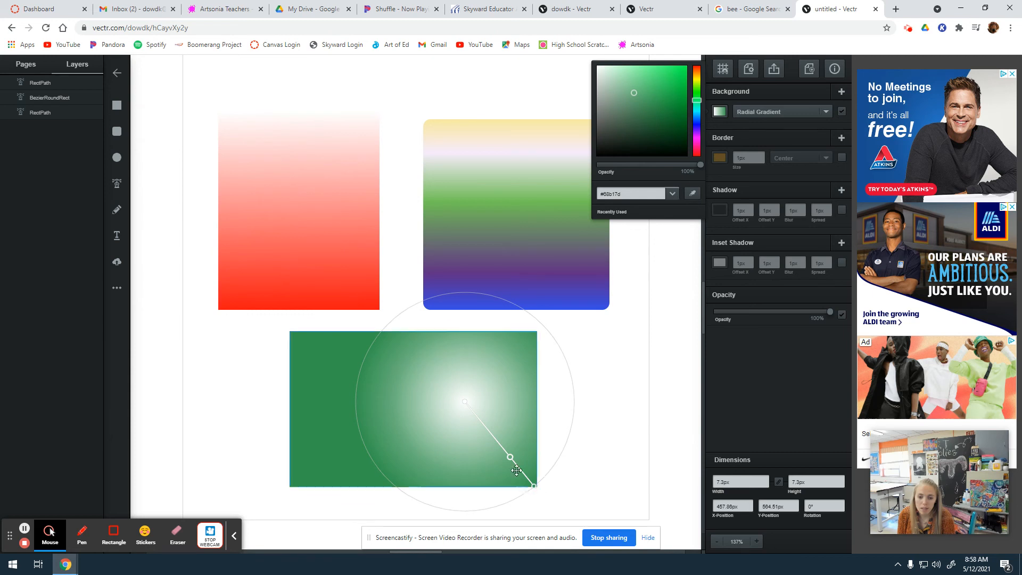
{"action": "left_click", "coordinate": [510, 456]}
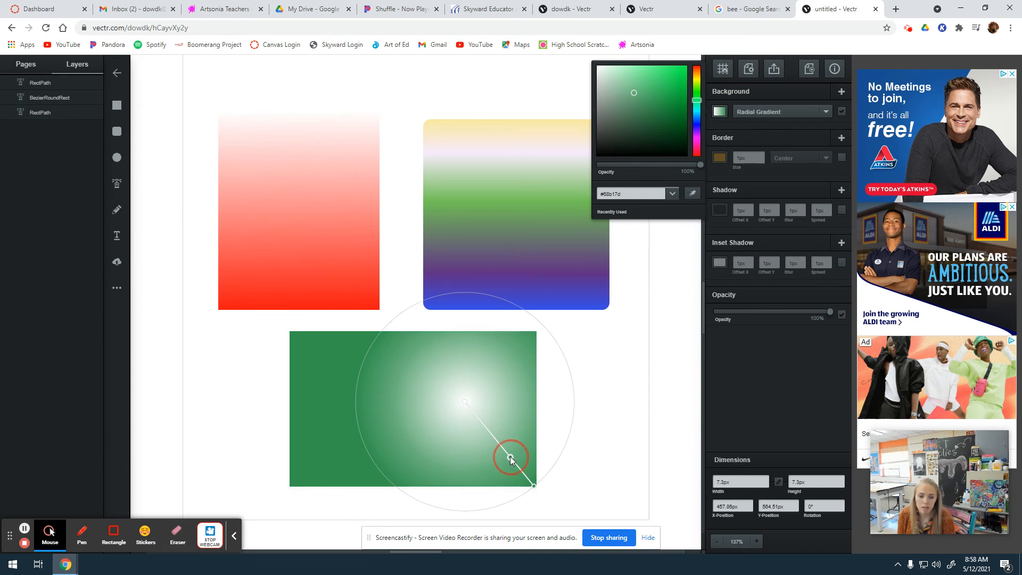
{"action": "left_click", "coordinate": [697, 124]}
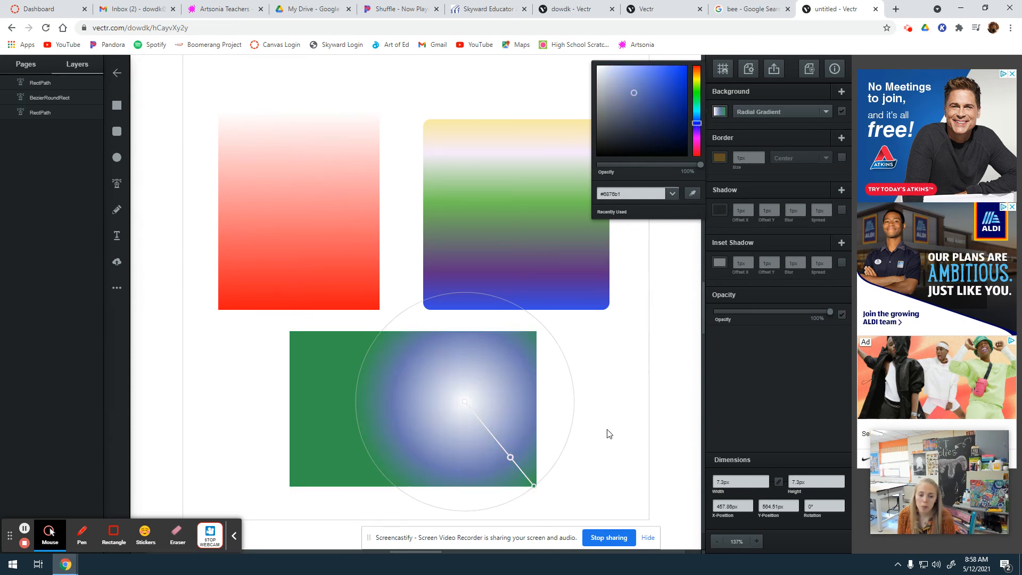
{"action": "left_click", "coordinate": [663, 314]}
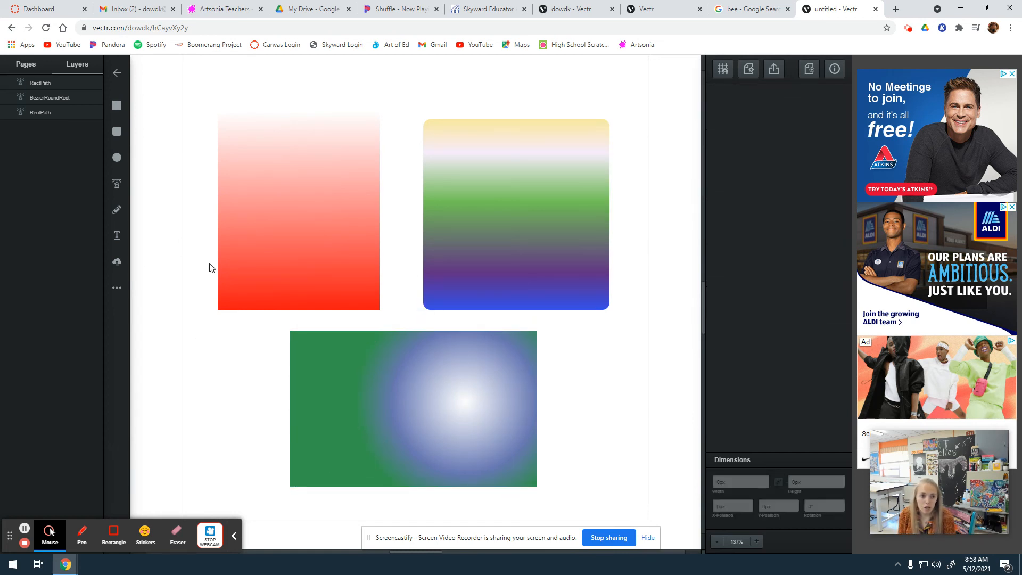
- Draw a closed, irregular straight-edged shape about 106 × 230 px with the Pen tool, right of the radial-gradient rectangle
{"action": "left_click", "coordinate": [117, 183]}
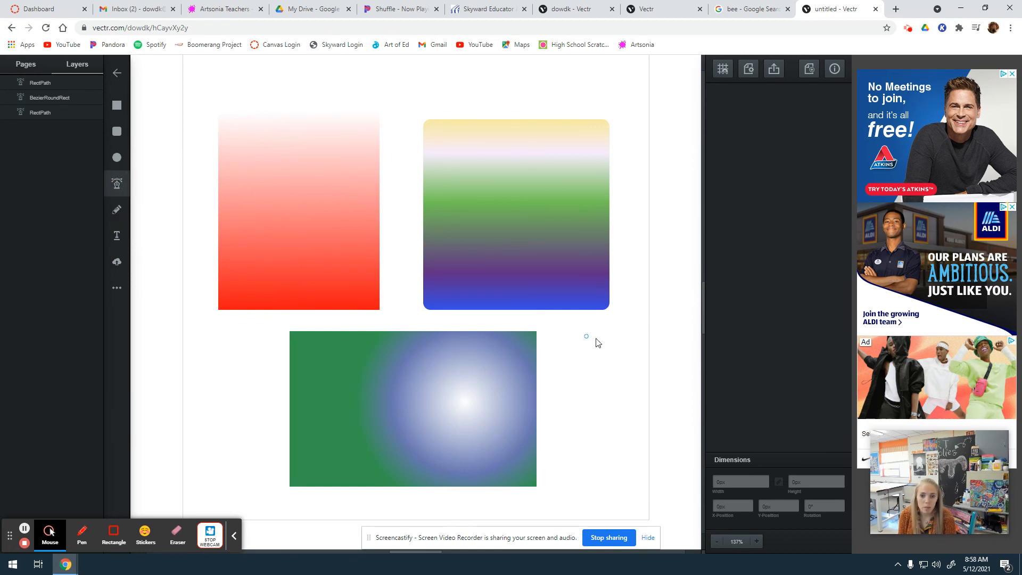
{"action": "left_click", "coordinate": [566, 334]}
{"action": "left_click", "coordinate": [621, 340]}
{"action": "left_click", "coordinate": [626, 380]}
{"action": "left_click", "coordinate": [606, 433]}
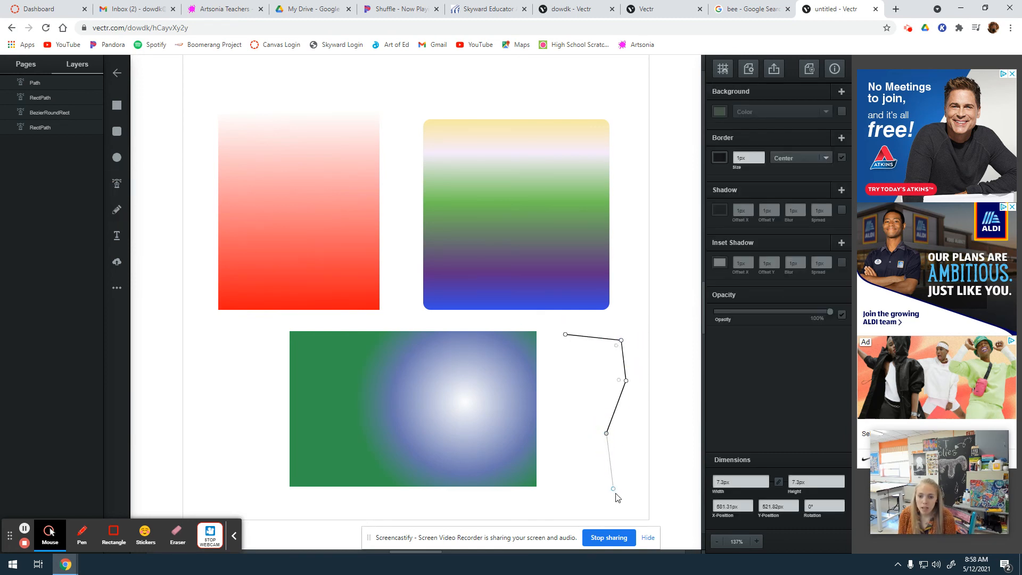
{"action": "left_click", "coordinate": [615, 492]}
{"action": "left_click", "coordinate": [574, 486]}
{"action": "left_click", "coordinate": [548, 419]}
{"action": "left_click", "coordinate": [562, 374]}
{"action": "left_click", "coordinate": [549, 325]}
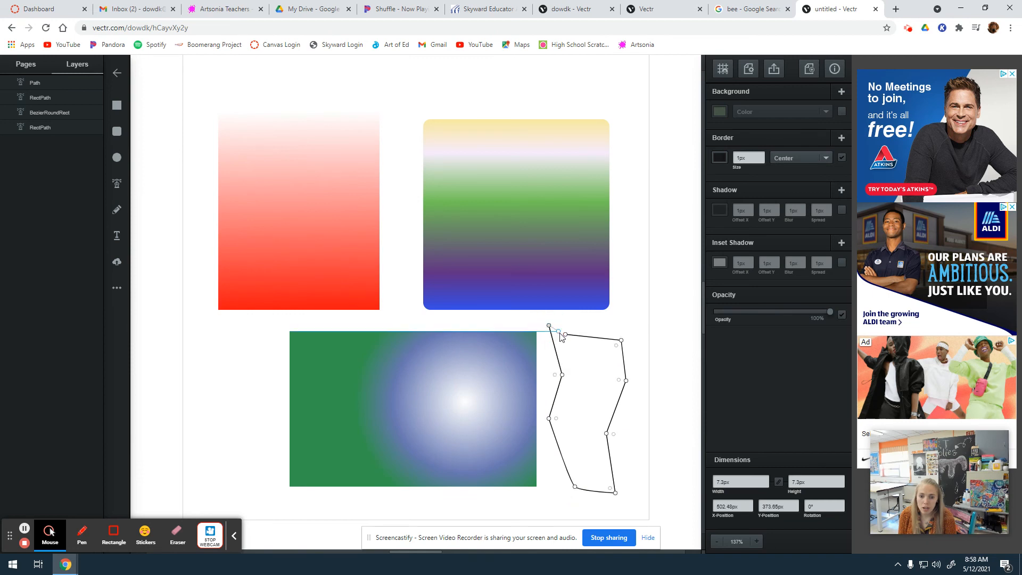
{"action": "left_click", "coordinate": [565, 335]}
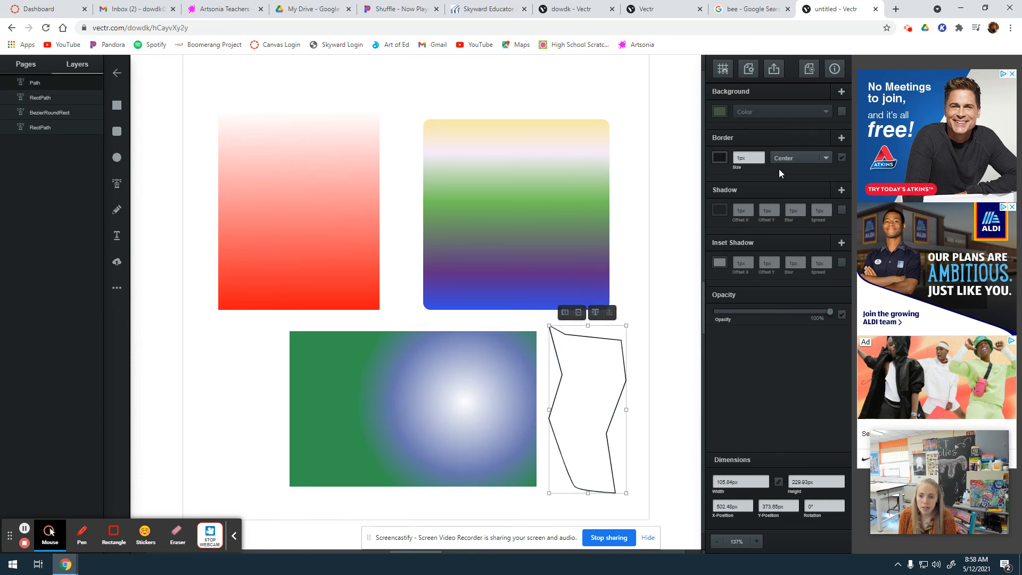
- Enable the irregular shape's background fill and switch its border off and back on
{"action": "left_click", "coordinate": [841, 113]}
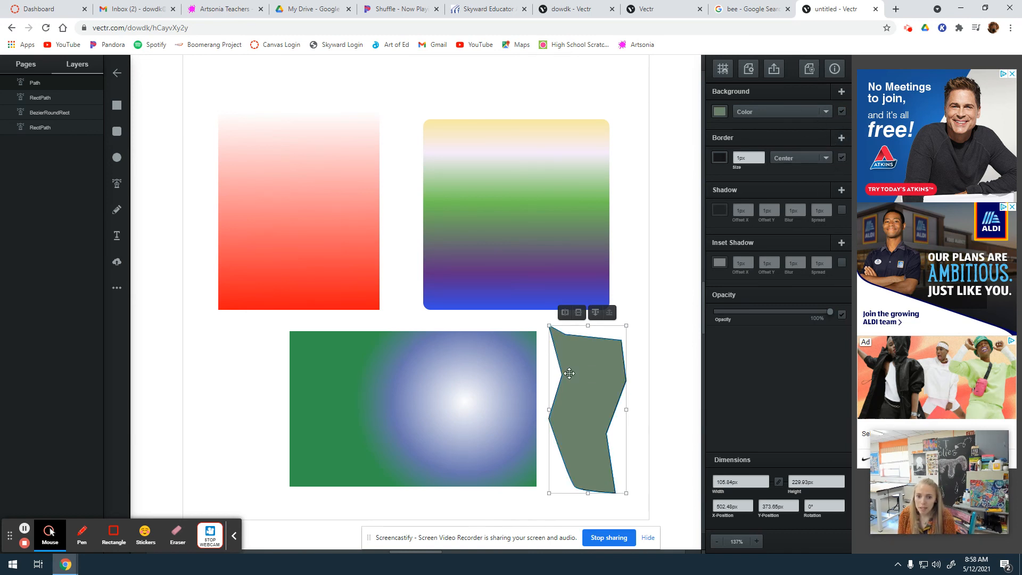
{"action": "left_click", "coordinate": [841, 158]}
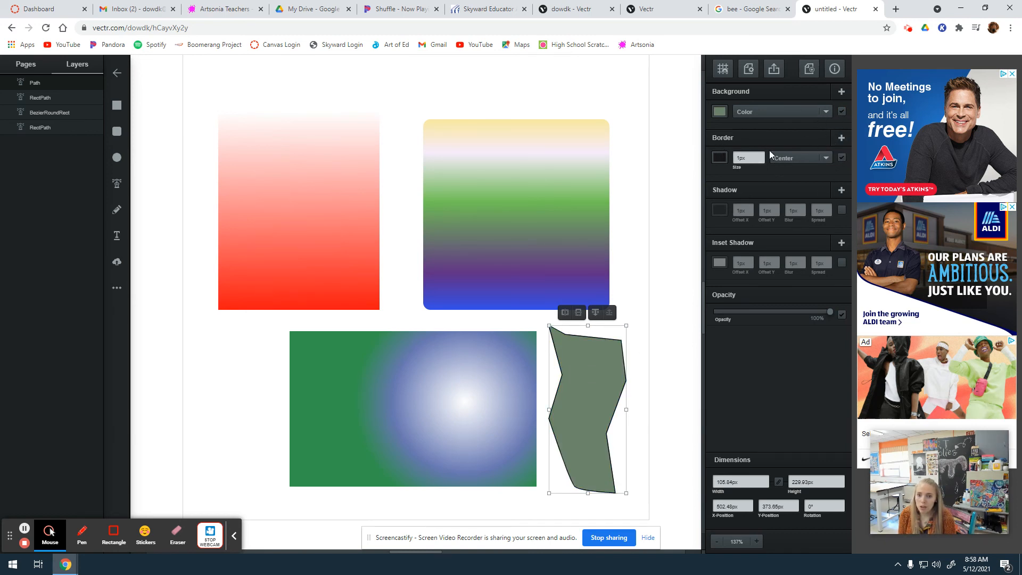
{"action": "left_click", "coordinate": [841, 158]}
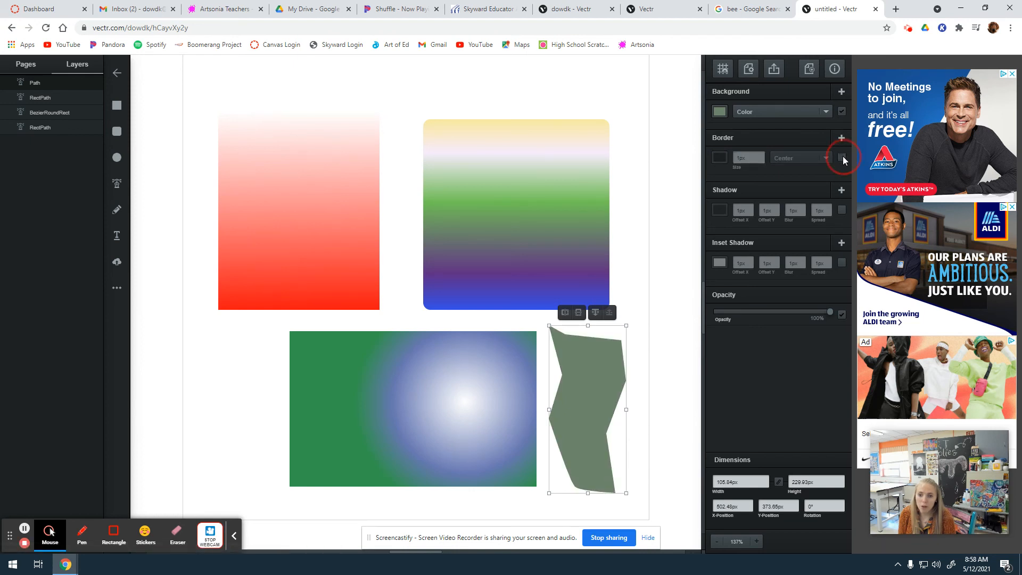
{"action": "left_click", "coordinate": [841, 158]}
- Change the irregular shape's background type to Linear Gradient
{"action": "left_click", "coordinate": [719, 112]}
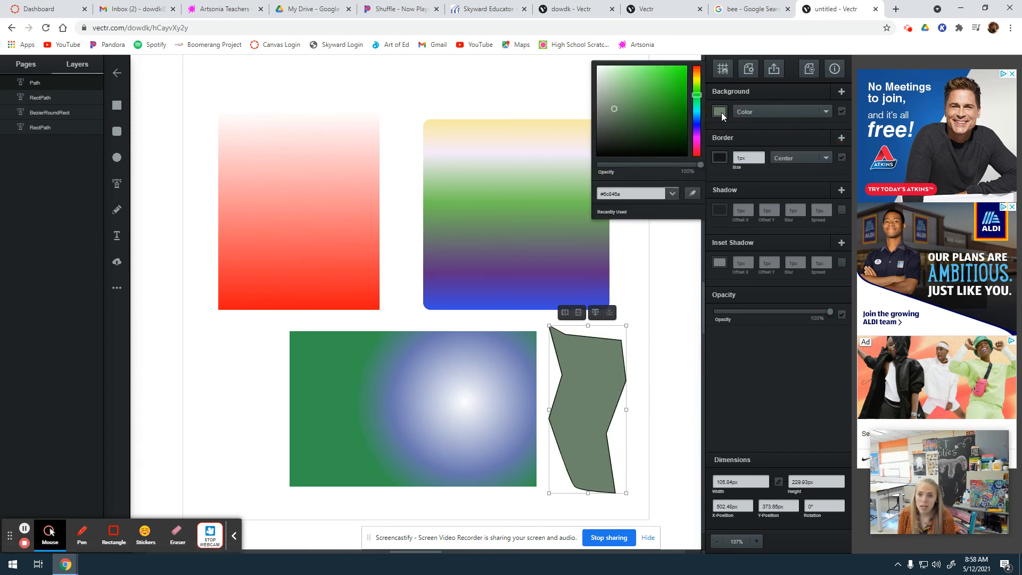
{"action": "left_click", "coordinate": [756, 111]}
{"action": "left_click", "coordinate": [761, 140]}
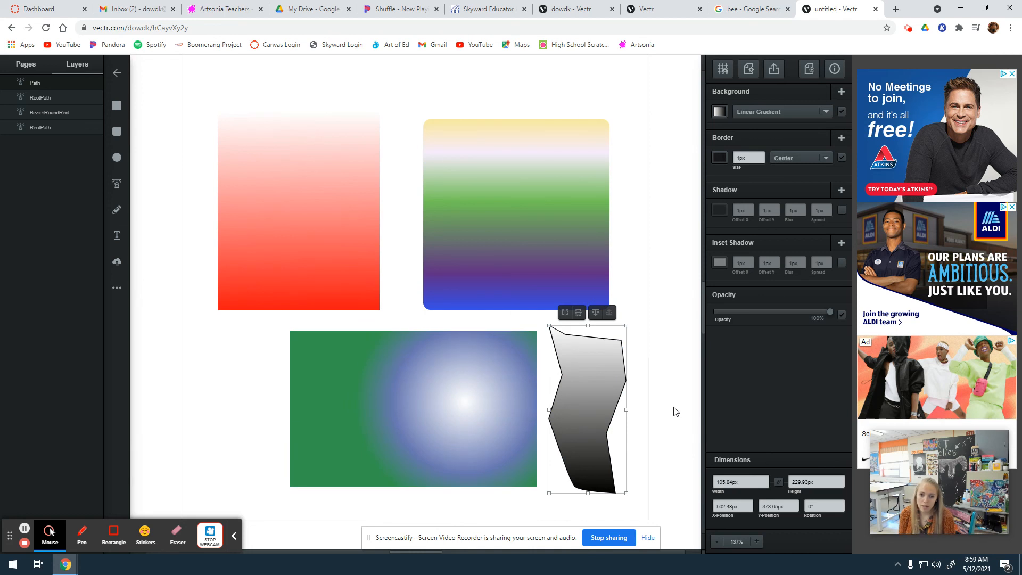
- Open the export preview of the page and try the png and jpg formats
{"action": "scroll", "coordinate": [653, 310], "scroll_direction": "up", "scroll_amount": 2}
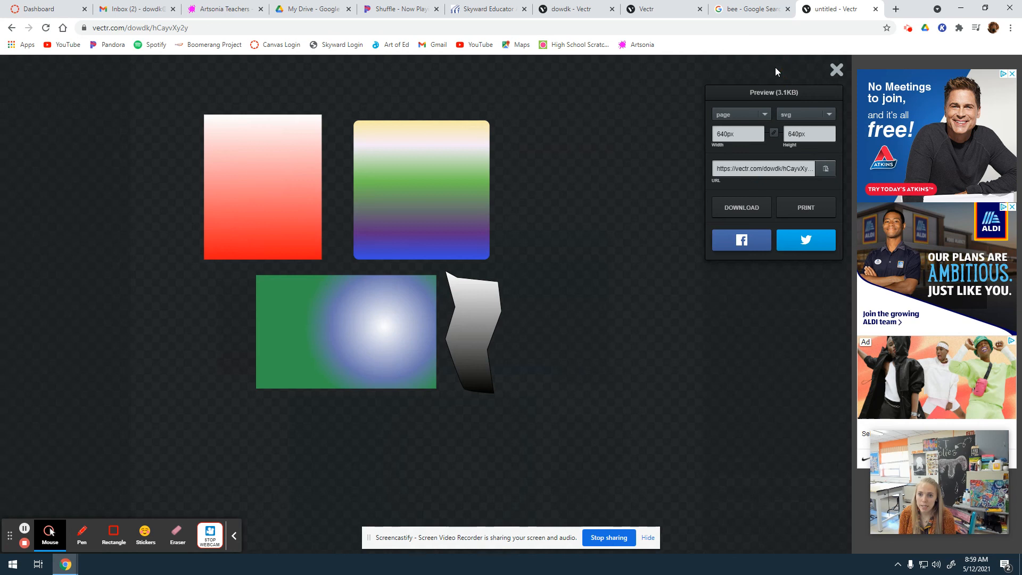
{"action": "left_click", "coordinate": [775, 67]}
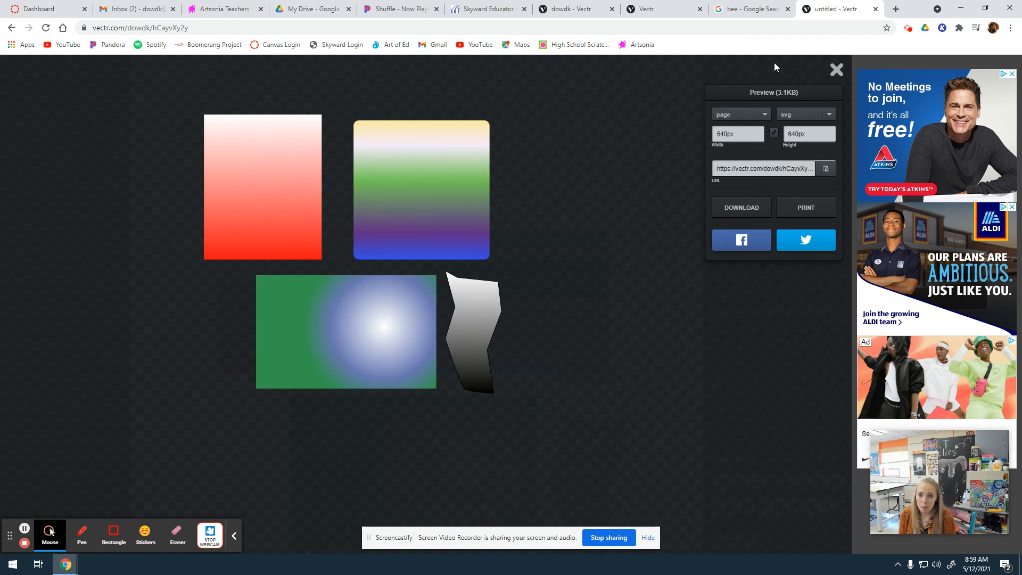
{"action": "left_click", "coordinate": [831, 117]}
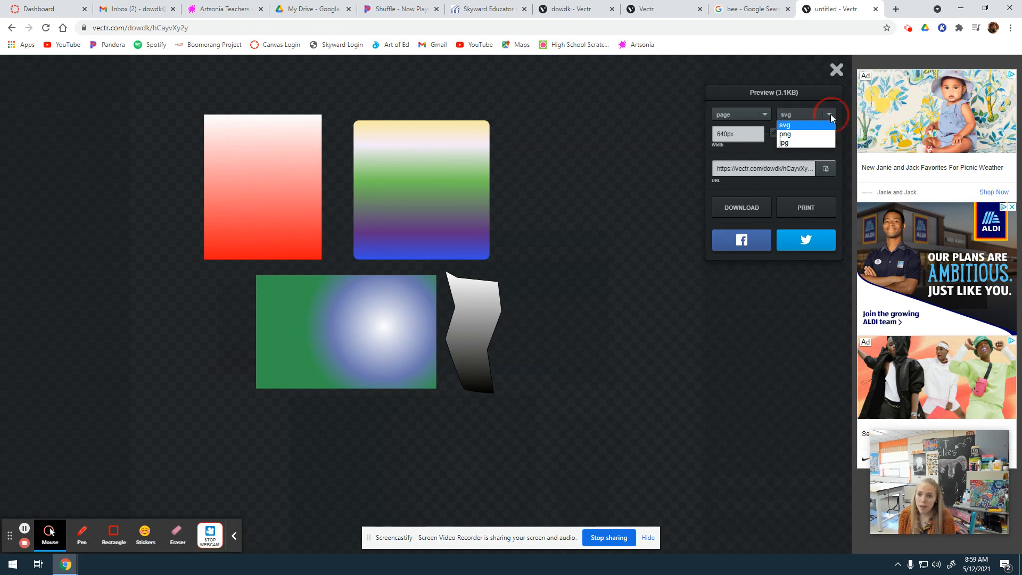
{"action": "left_click", "coordinate": [795, 137]}
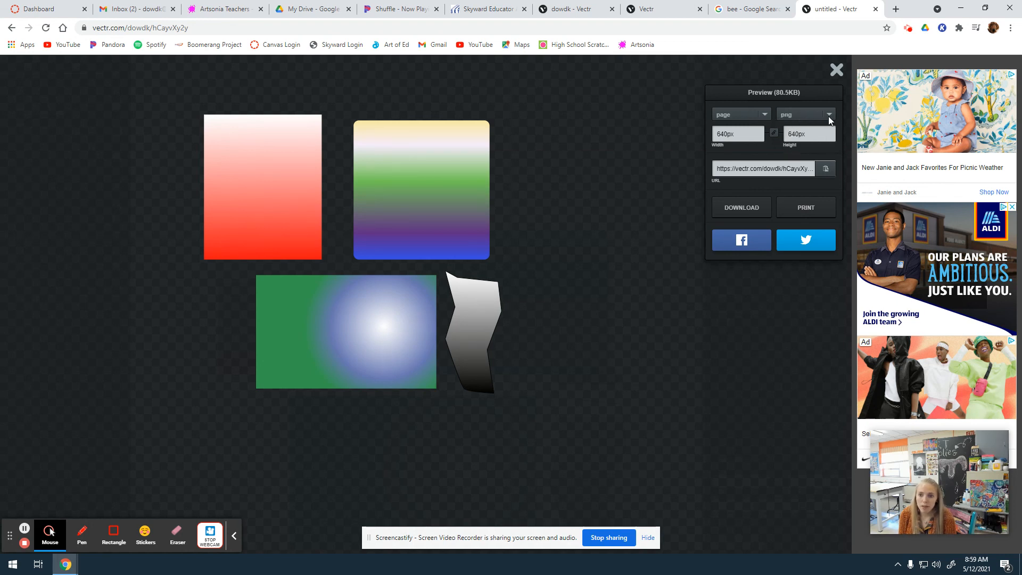
{"action": "left_click", "coordinate": [829, 116]}
{"action": "left_click", "coordinate": [793, 145]}
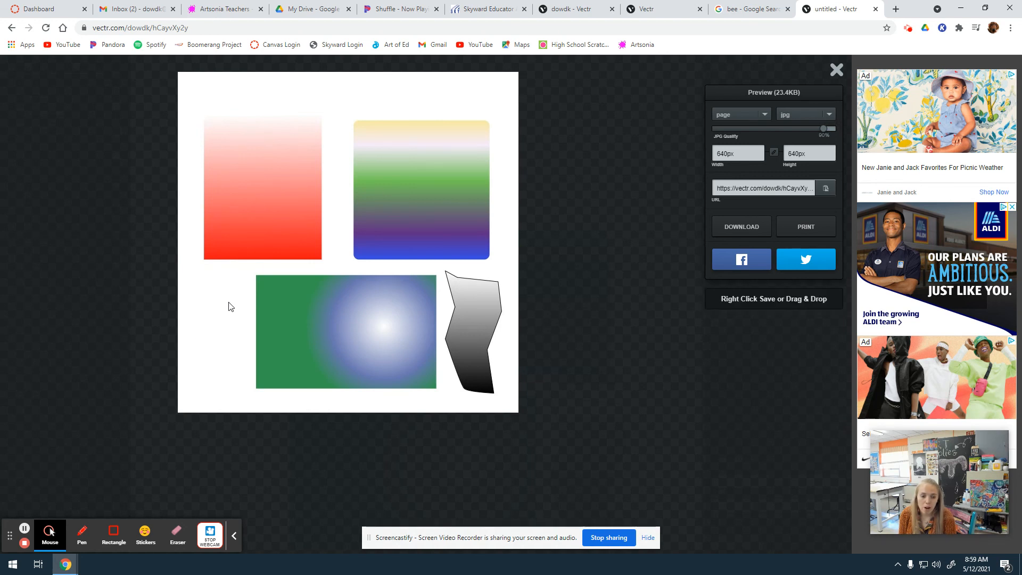
- Set the export format back to png and download the page
{"action": "left_click", "coordinate": [829, 116]}
{"action": "left_click", "coordinate": [801, 124]}
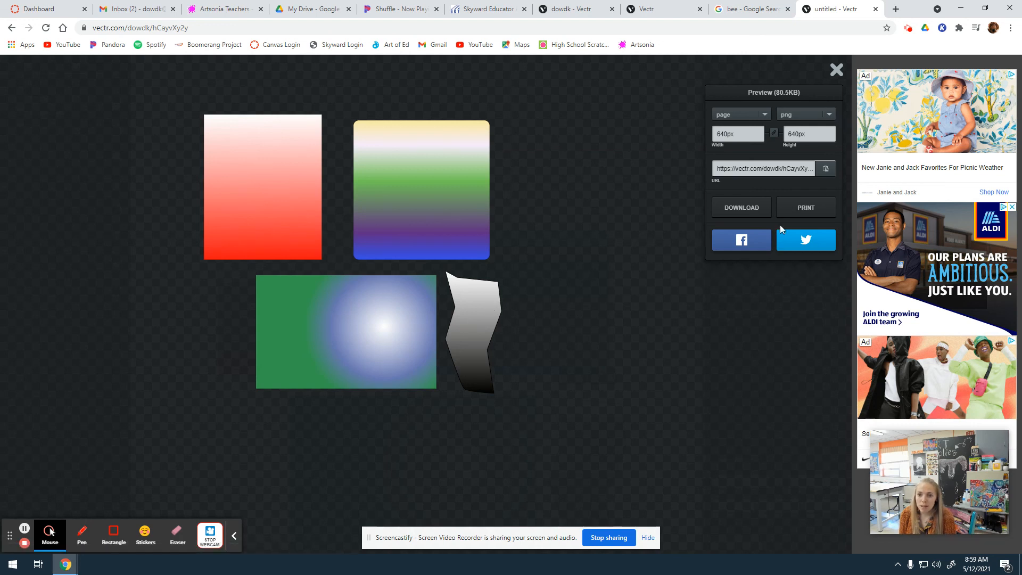
{"action": "left_click", "coordinate": [742, 208]}
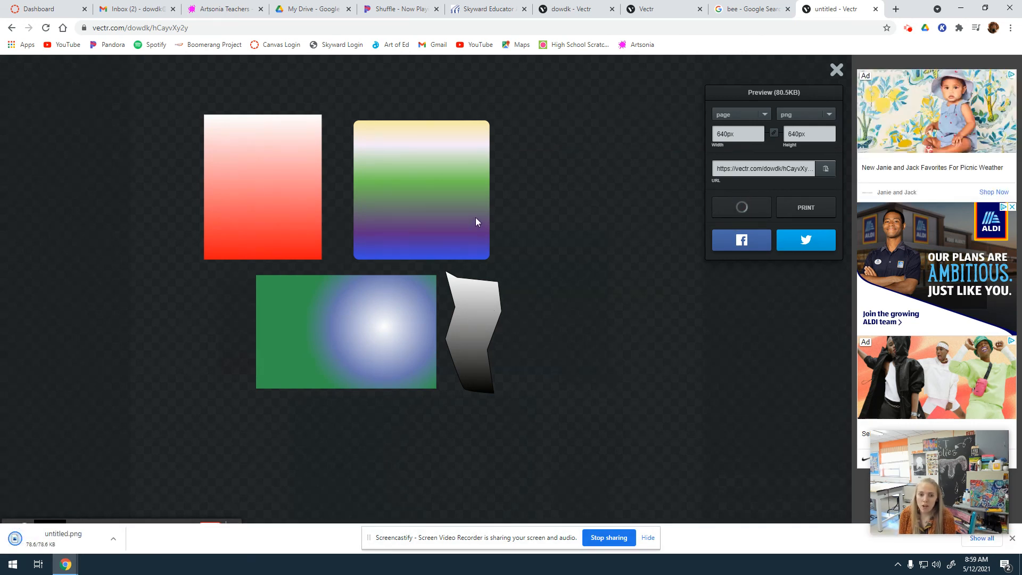